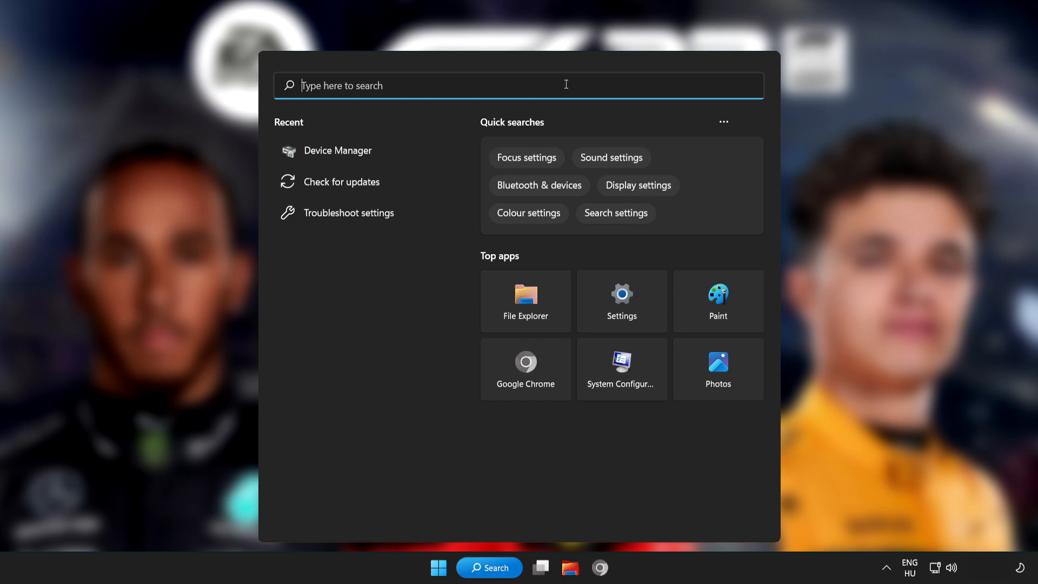
# Find Device Manager through Windows search, open it, and maximize its window.
pyautogui.write('device')
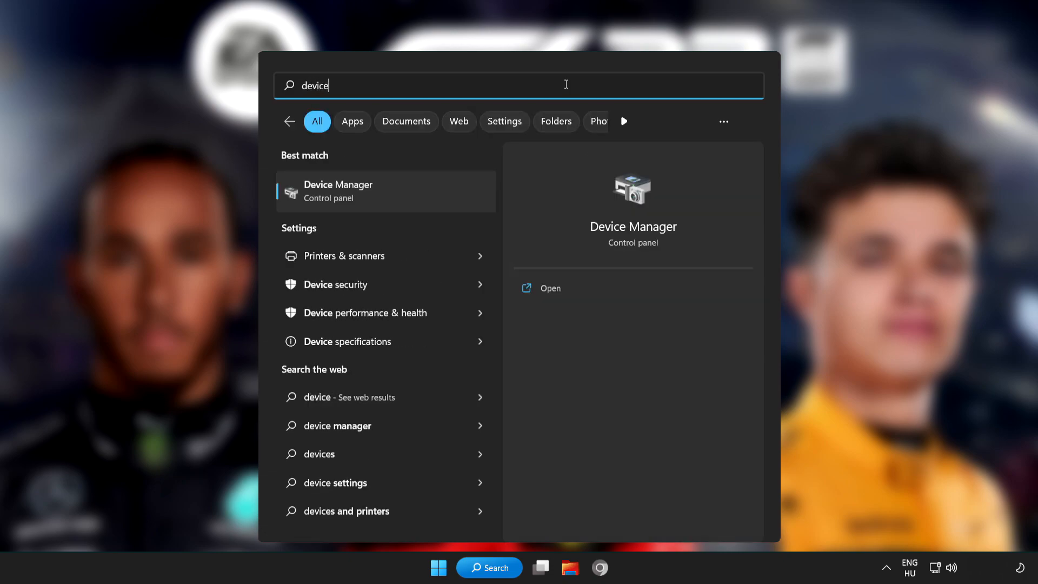
pyautogui.write(' manager')
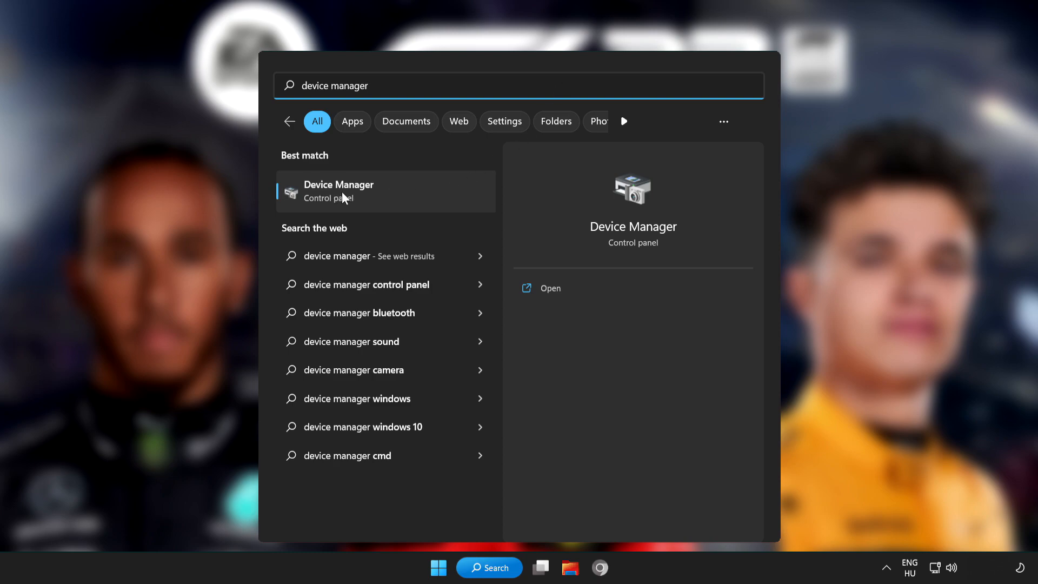
pyautogui.click(432, 192)
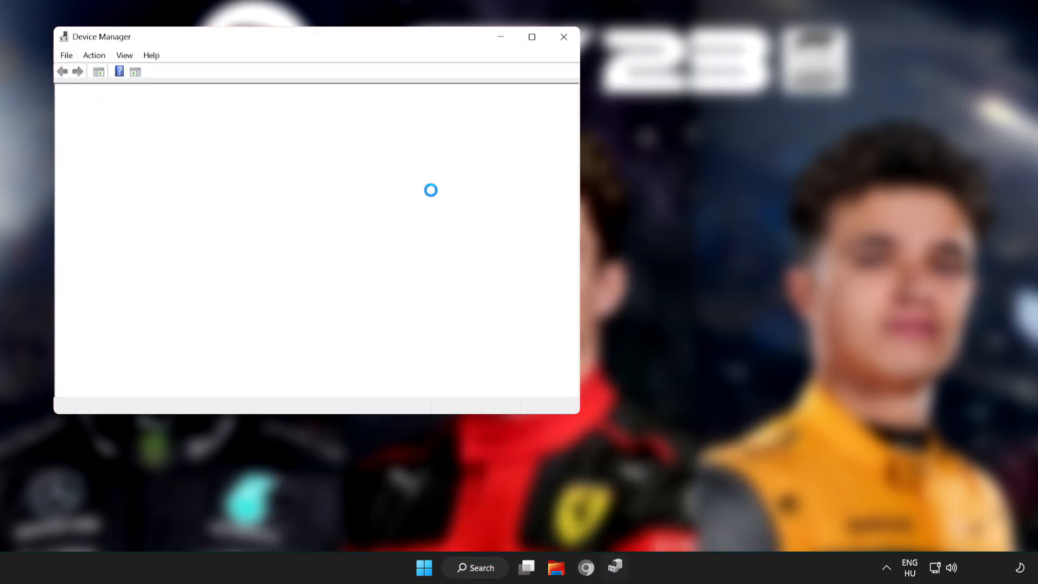
pyautogui.click(531, 38)
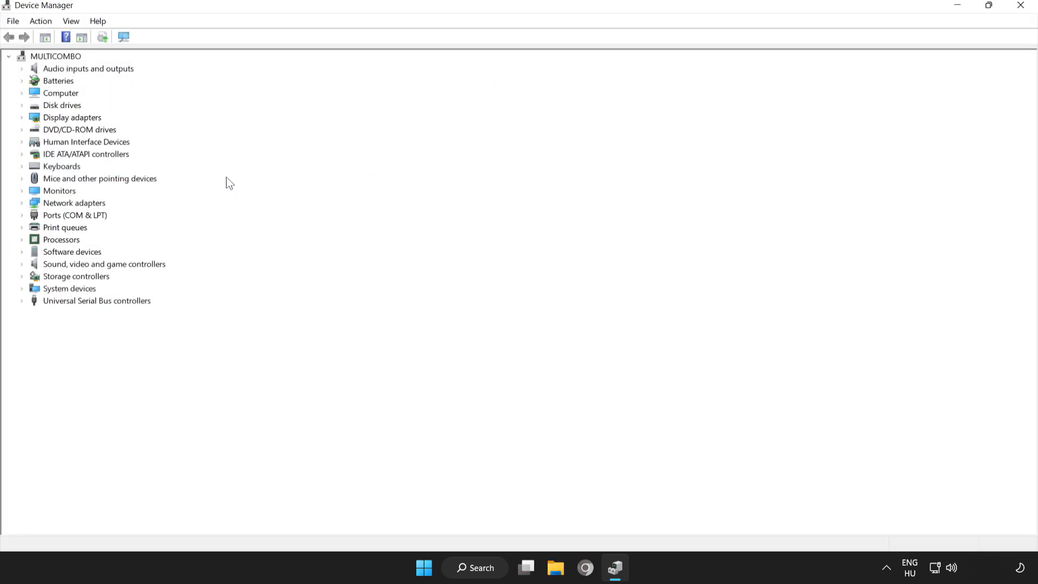
# Run an automatic driver update search for the VMware SVGA 3D display adapter, and close the wizard and Device Manager.
pyautogui.click(37, 118)
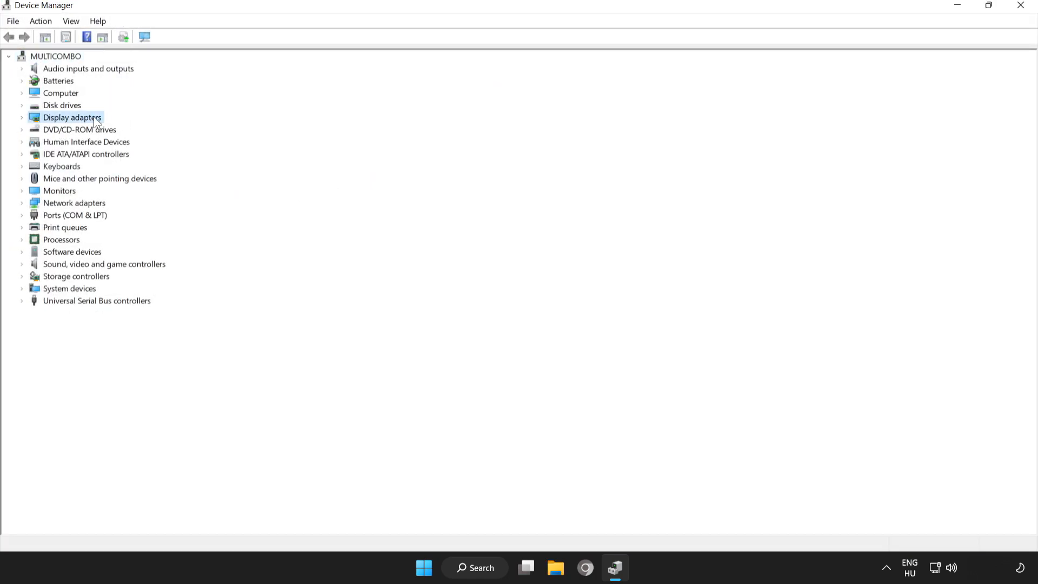
pyautogui.click(21, 118)
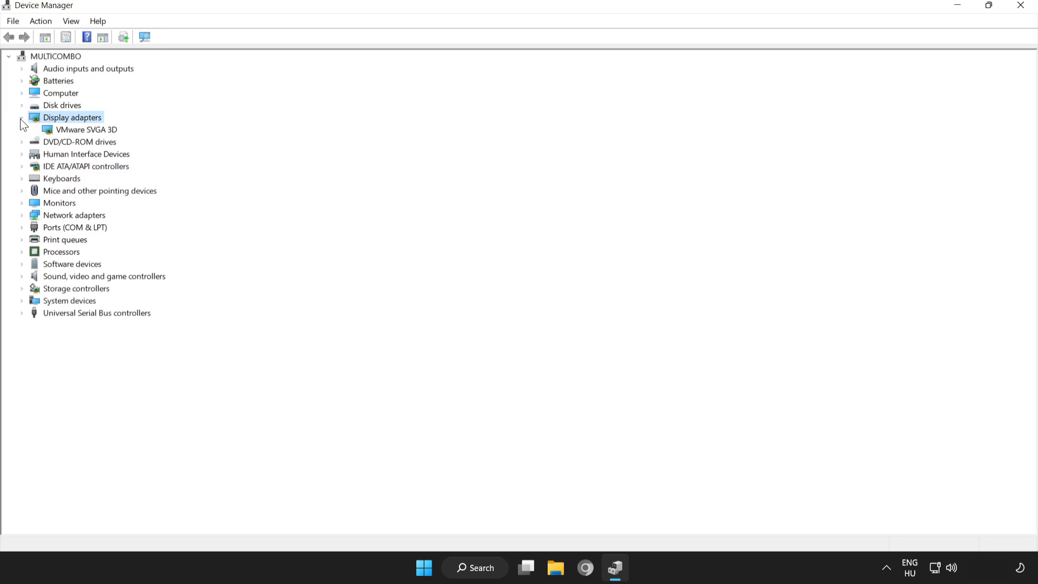
pyautogui.click(65, 131)
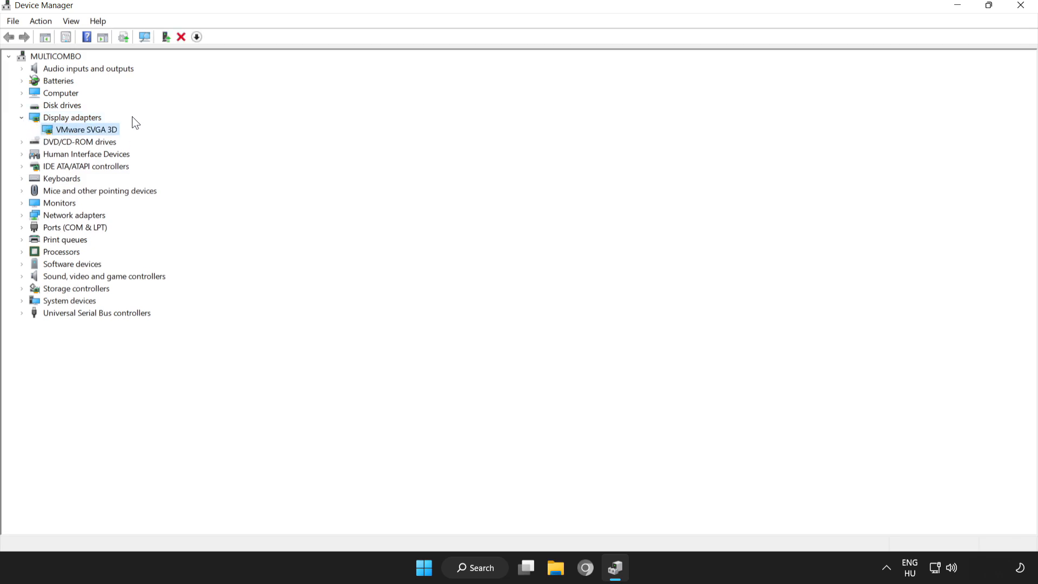
pyautogui.rightClick(78, 131)
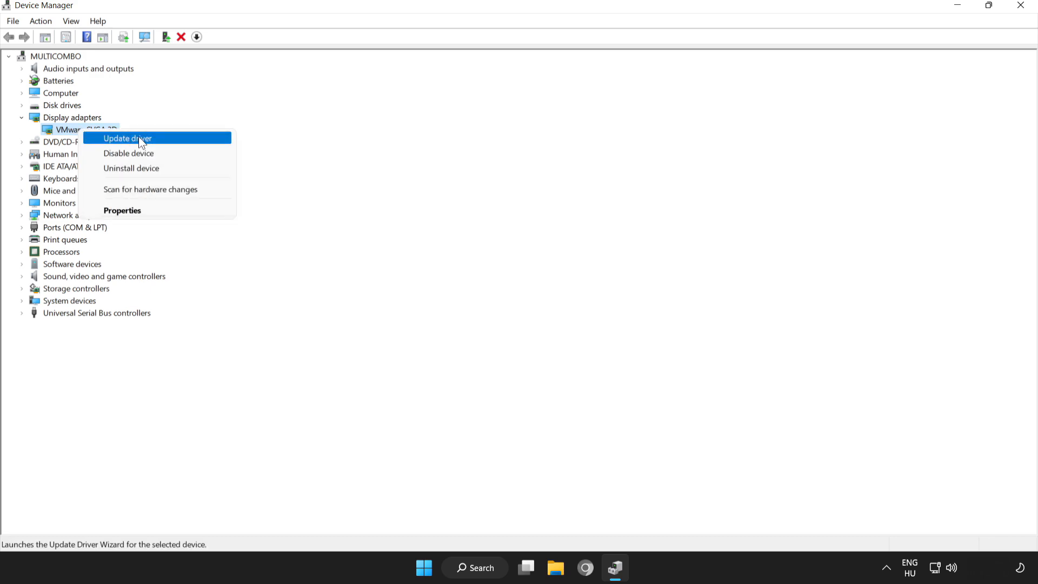
pyautogui.click(127, 138)
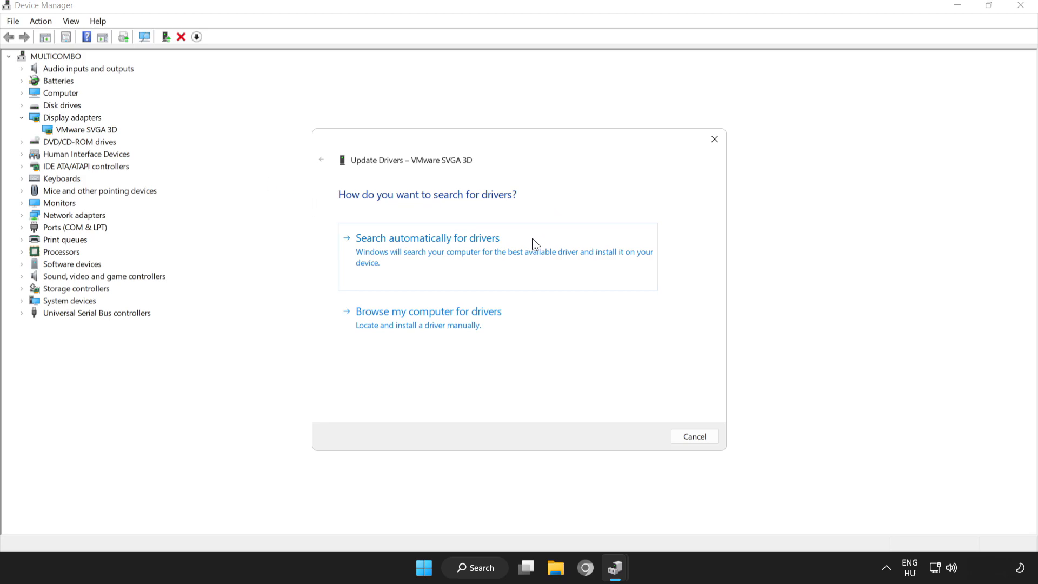
pyautogui.click(441, 246)
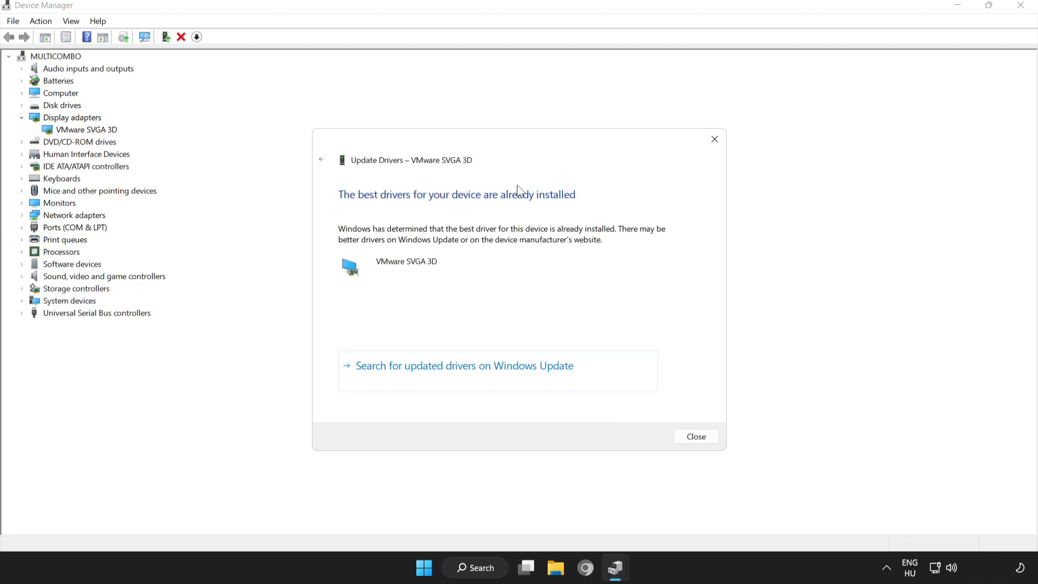
pyautogui.click(705, 442)
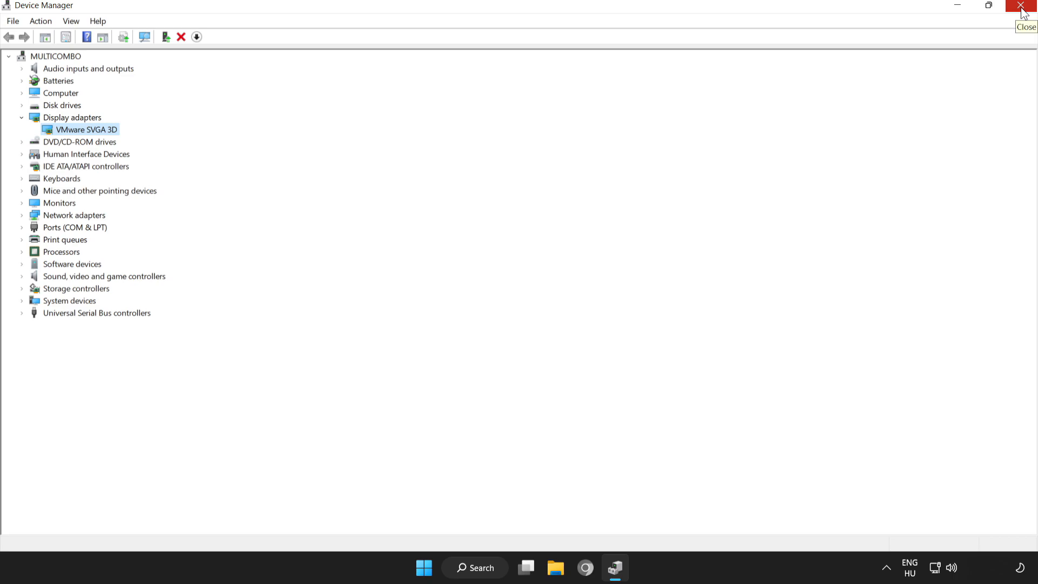
pyautogui.click(1022, 8)
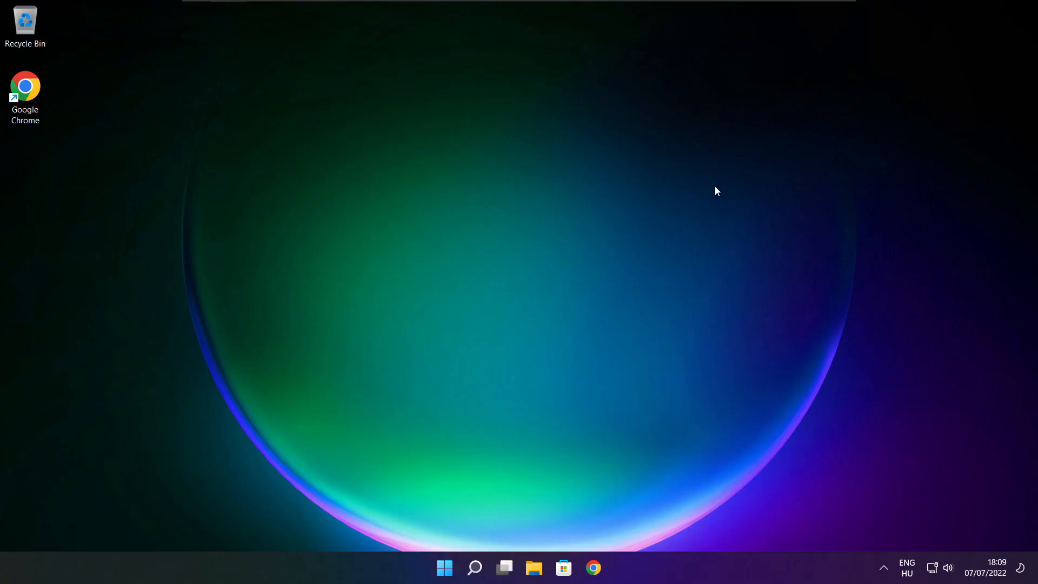
# Open the power plan settings from Windows search, choose the High performance plan in Power Options, and close the window.
pyautogui.click(475, 569)
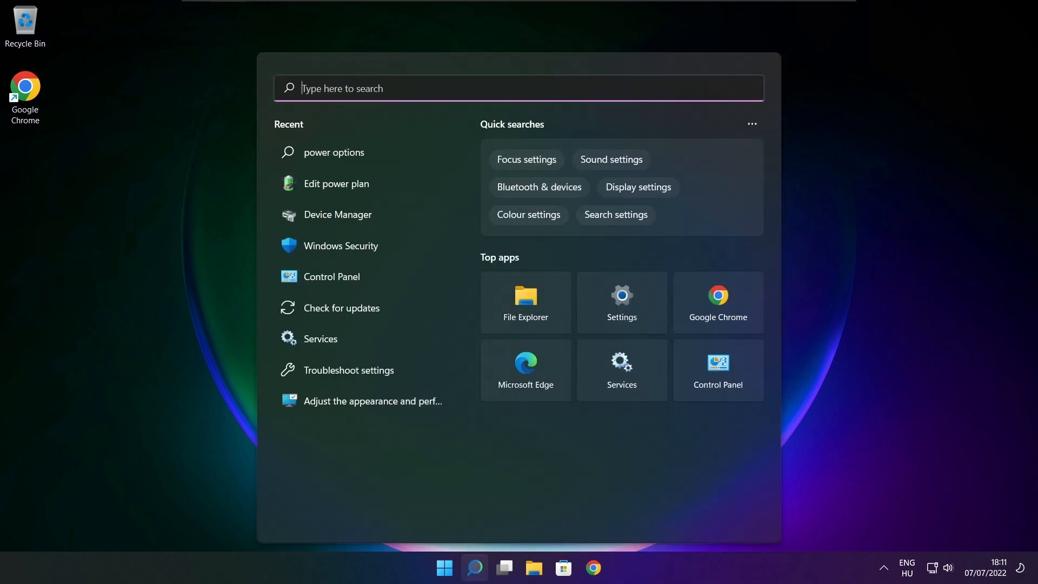
pyautogui.write('edit ')
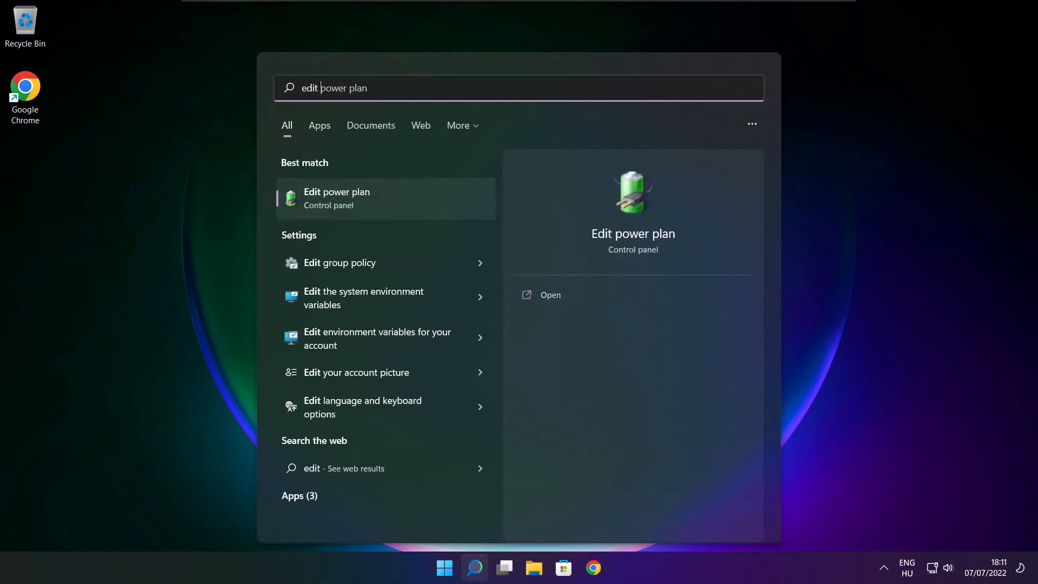
pyautogui.write('power plan')
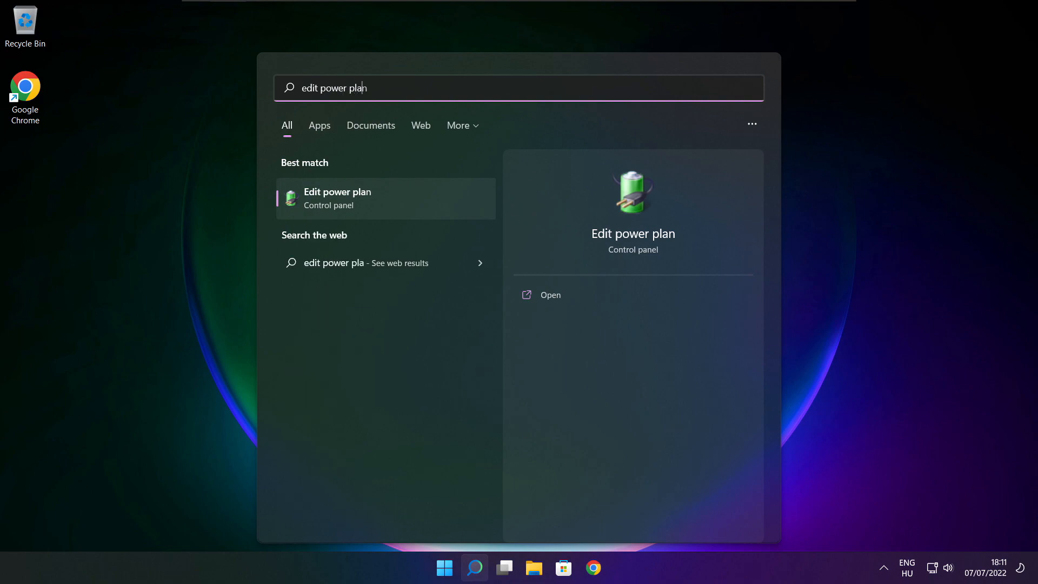
pyautogui.click(410, 202)
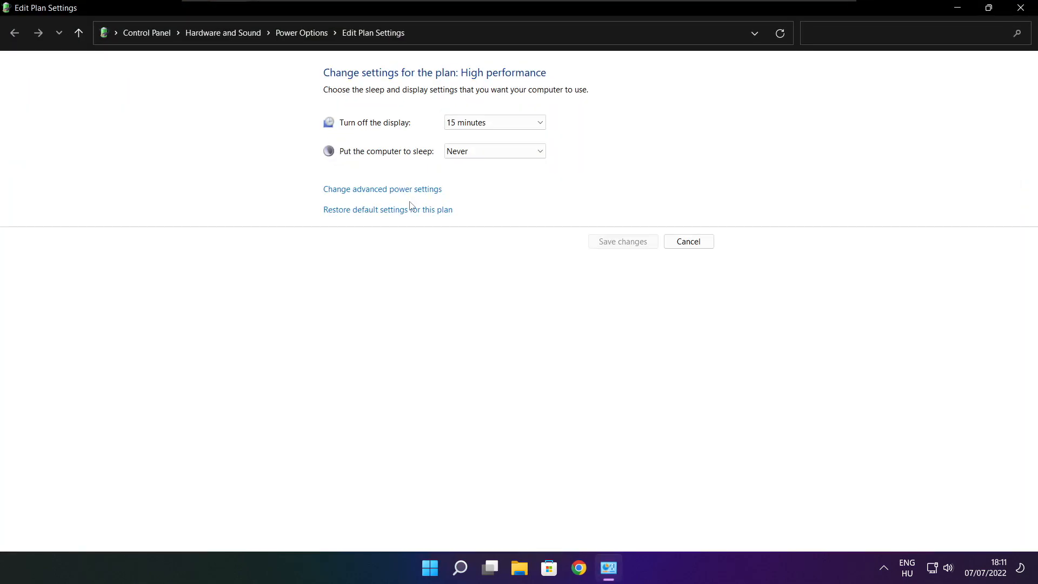
pyautogui.click(308, 39)
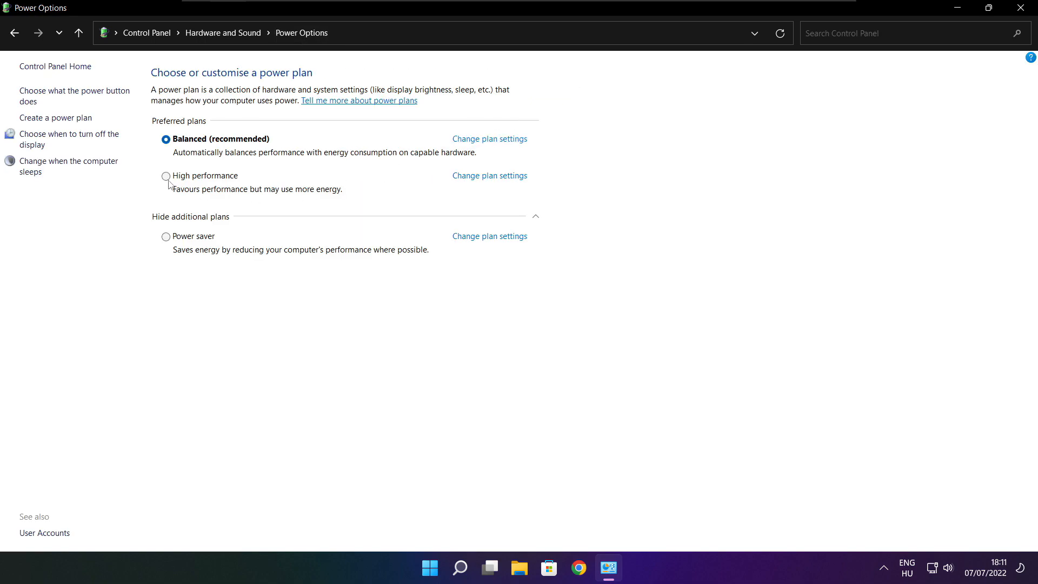
pyautogui.click(202, 178)
pyautogui.click(1024, 8)
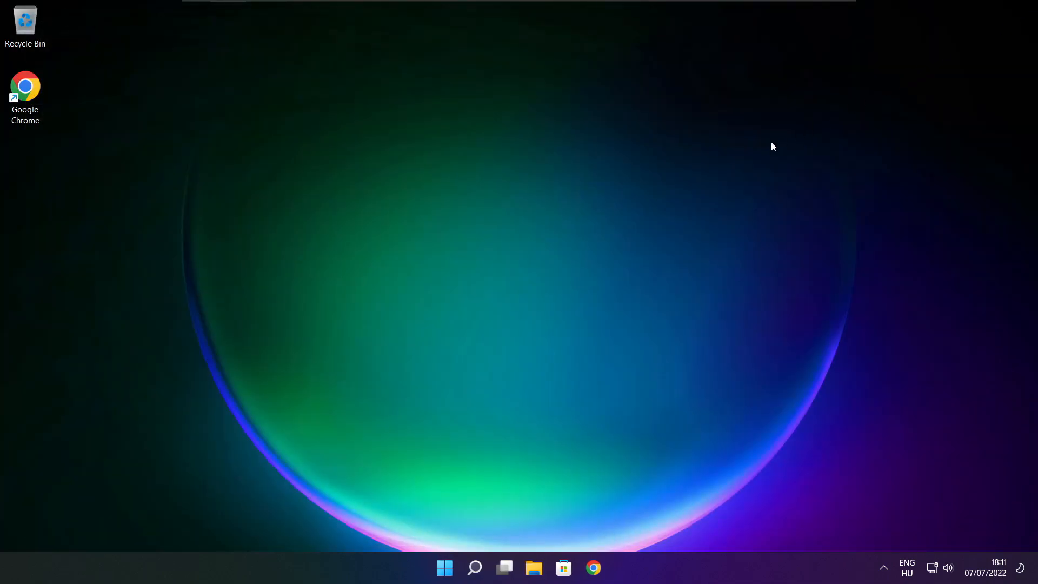
# Search Windows for "game mode" and open the Game Mode settings to check whether it is on.
pyautogui.click(478, 570)
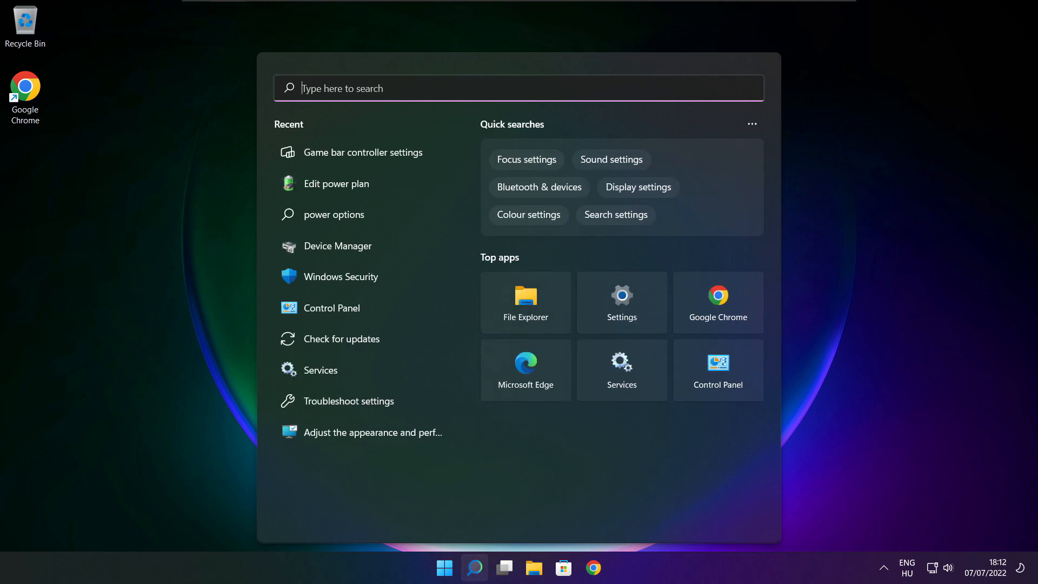
pyautogui.write('game mo')
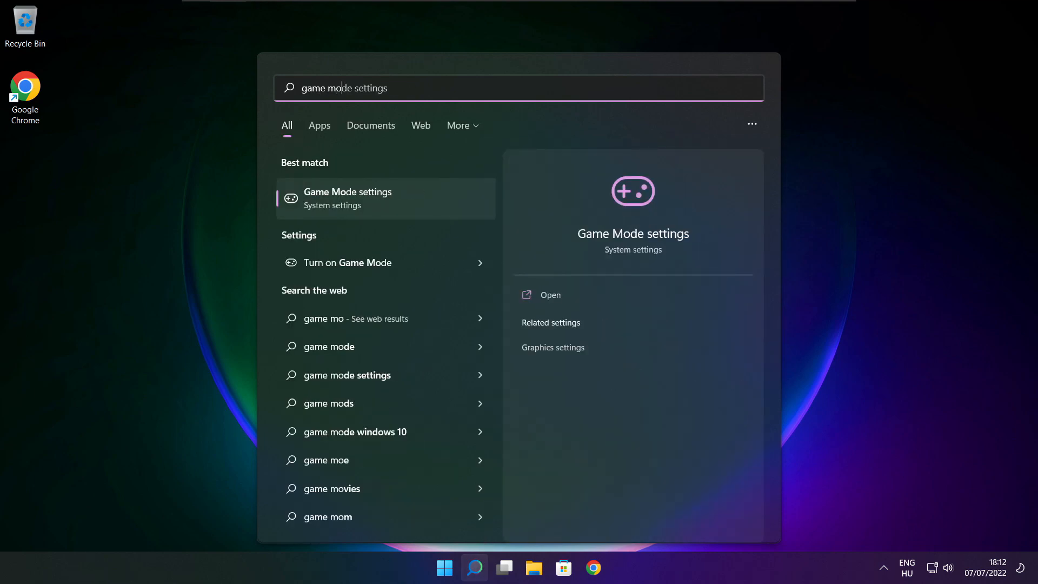
pyautogui.write('de')
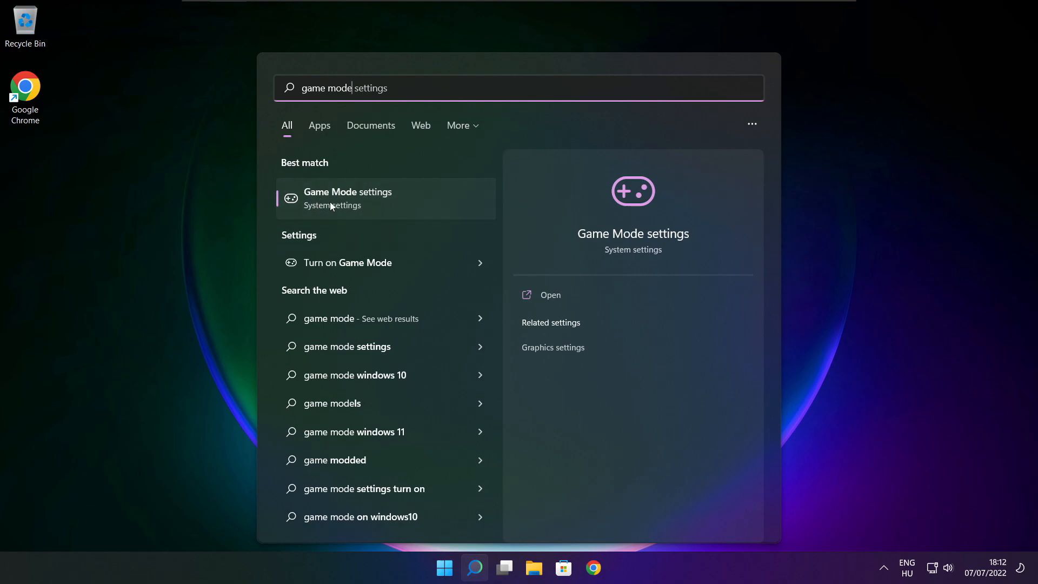
pyautogui.click(409, 200)
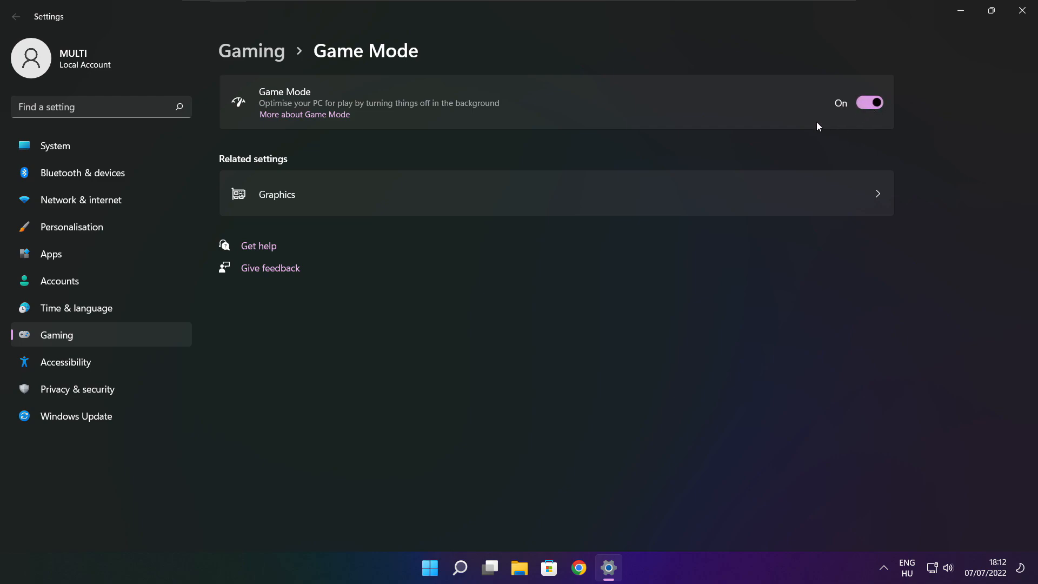
# Check the controller button option in the Xbox Game Bar gaming settings, and close Settings.
pyautogui.click(255, 54)
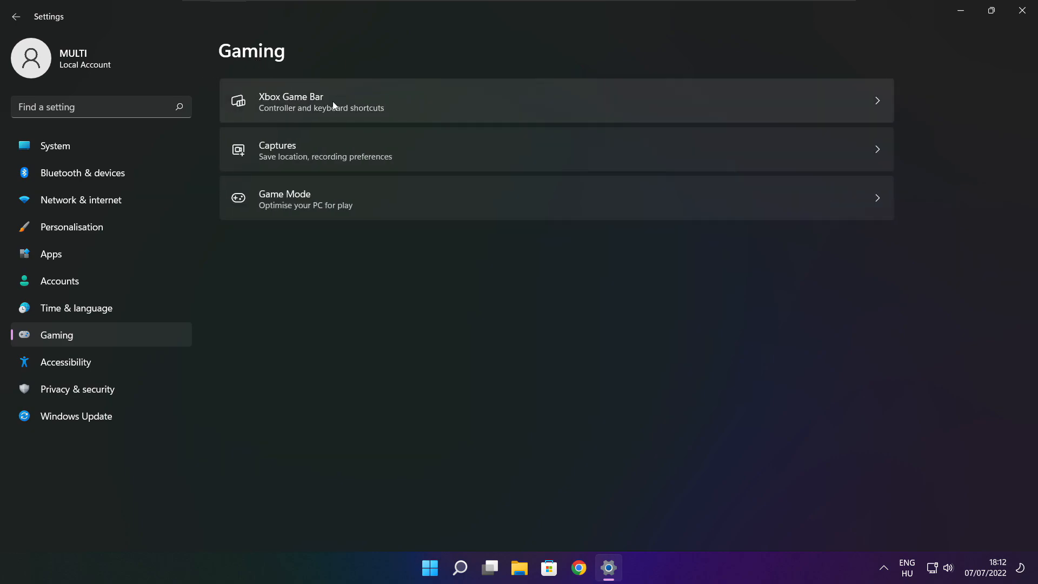
pyautogui.click(423, 111)
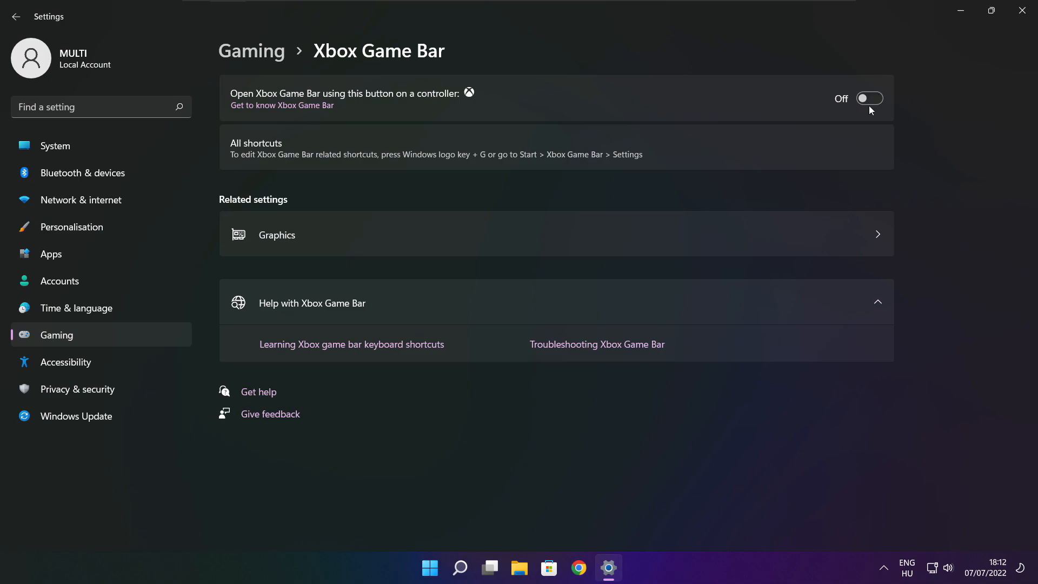
pyautogui.click(1022, 11)
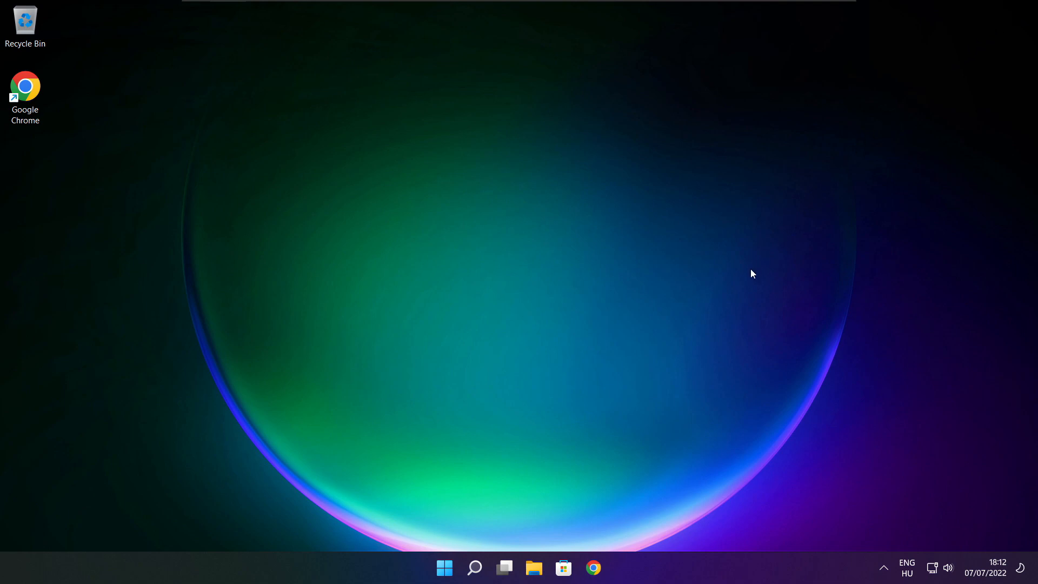
# Open Task Manager and show its list of startup apps.
pyautogui.rightClick(447, 570)
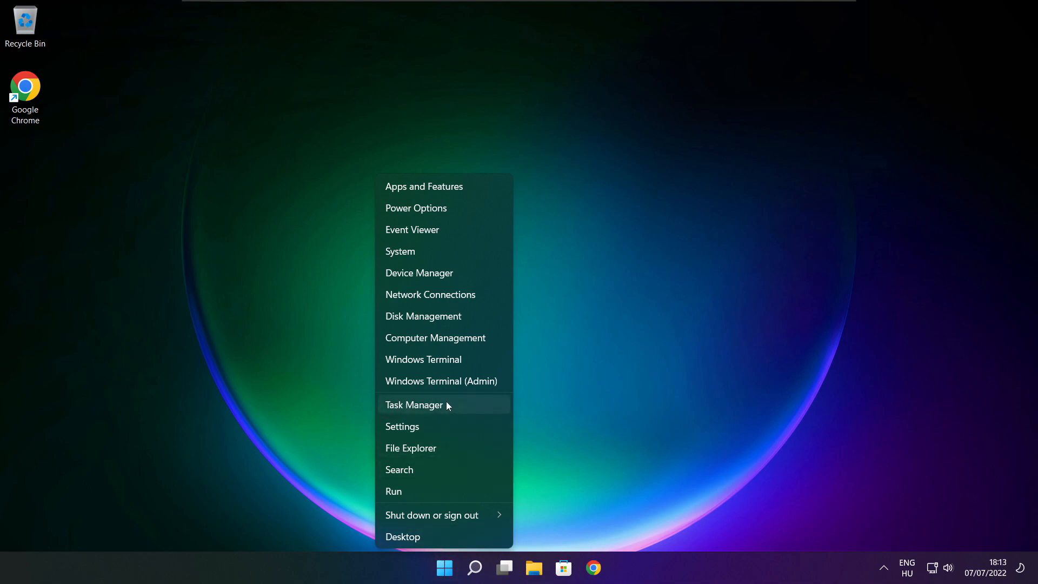
pyautogui.click(447, 405)
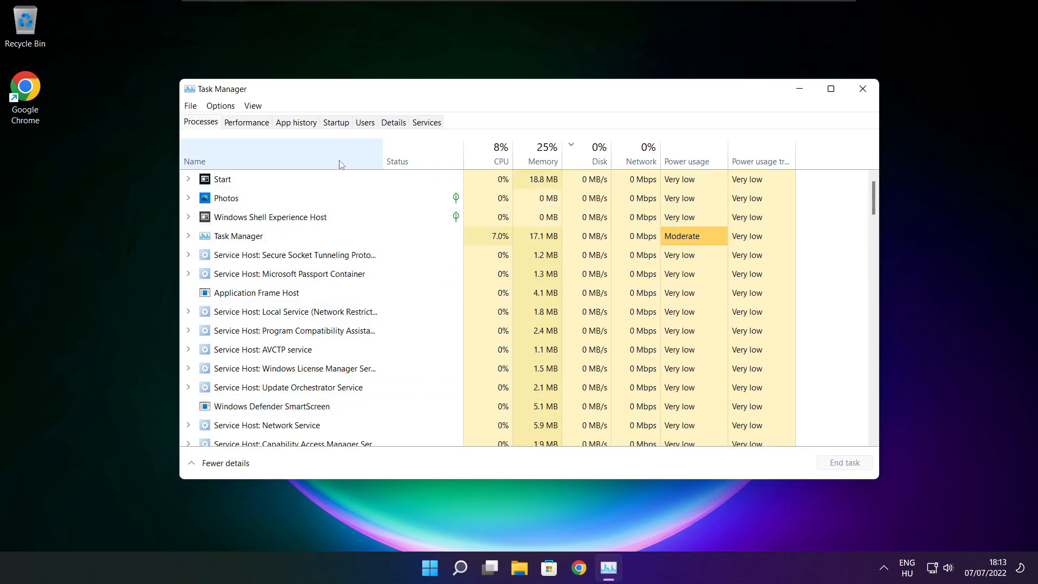
pyautogui.click(339, 124)
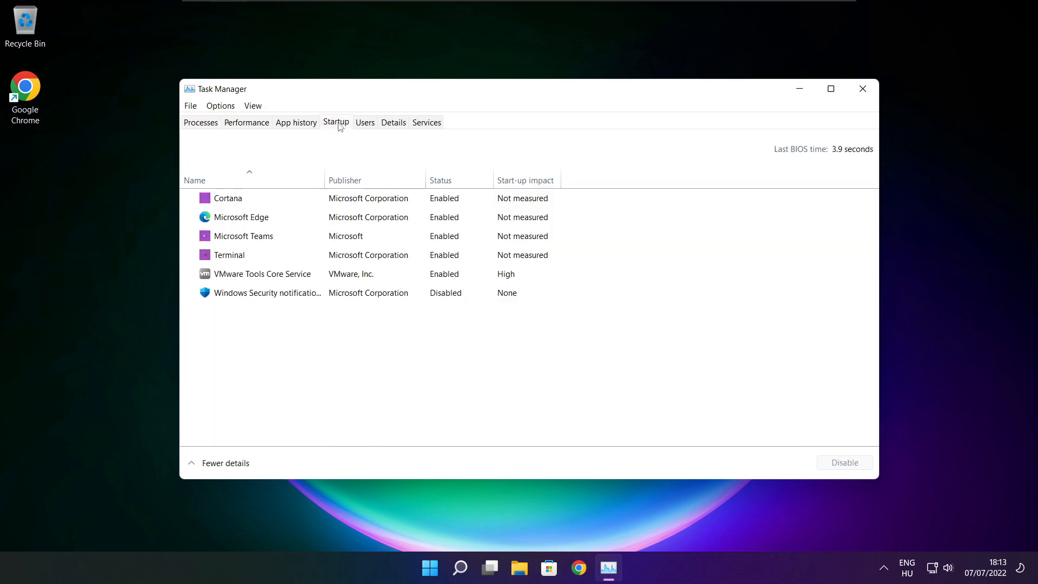
# Disable Cortana, Microsoft Edge, Microsoft Teams and Terminal as startup apps.
pyautogui.click(396, 202)
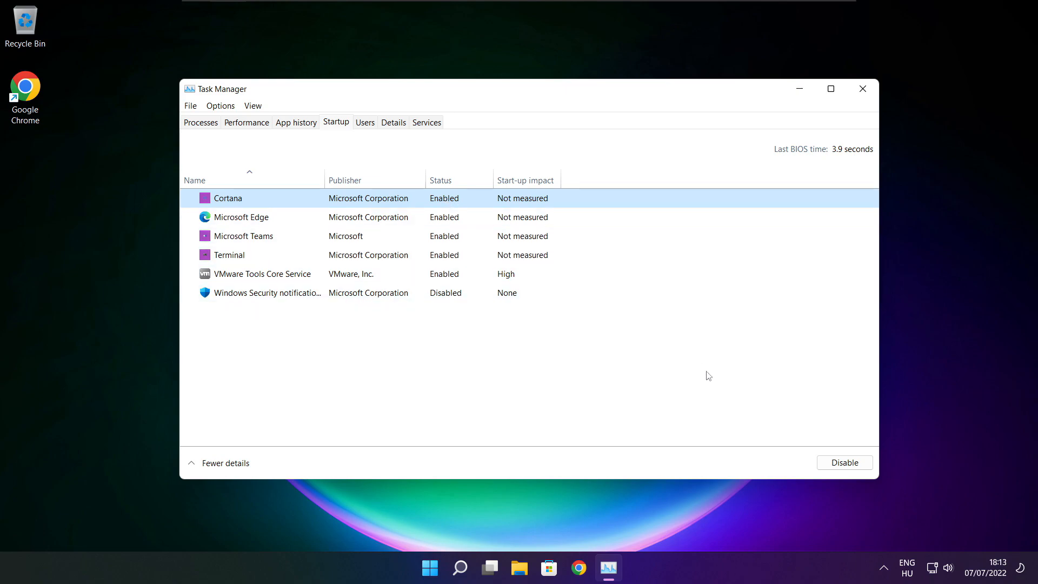
pyautogui.click(838, 470)
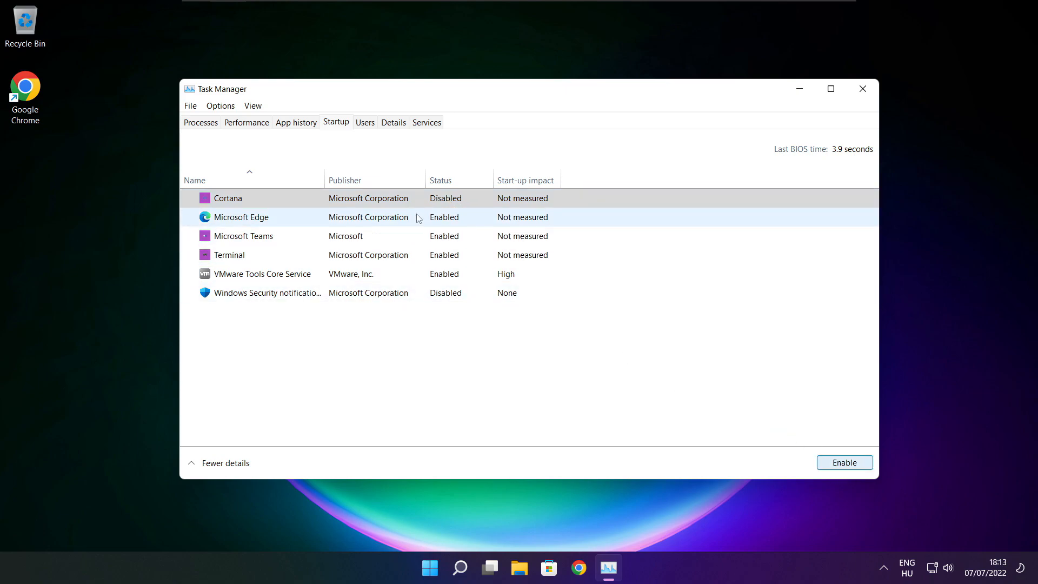
pyautogui.click(322, 221)
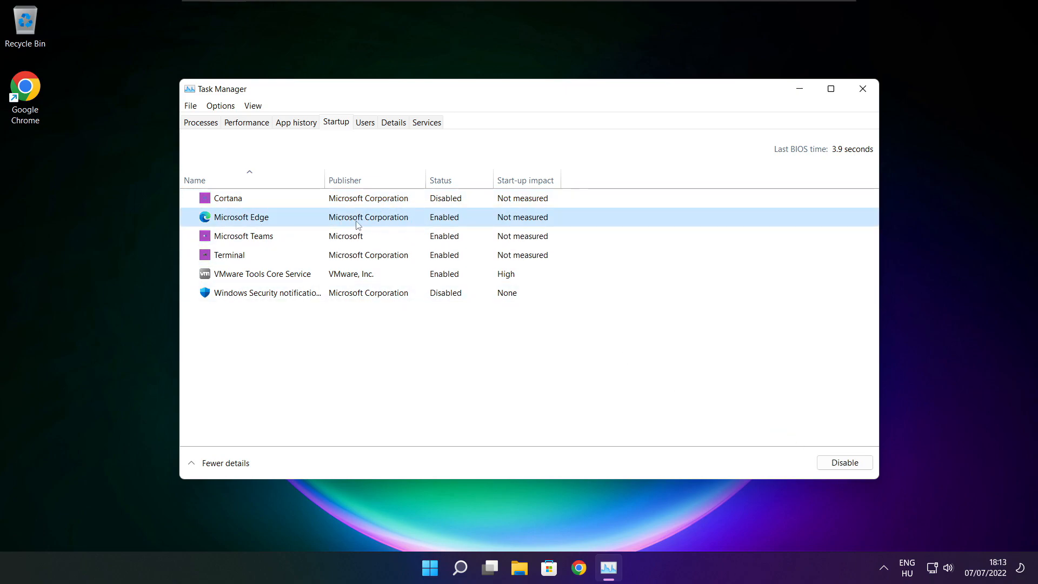
pyautogui.click(847, 464)
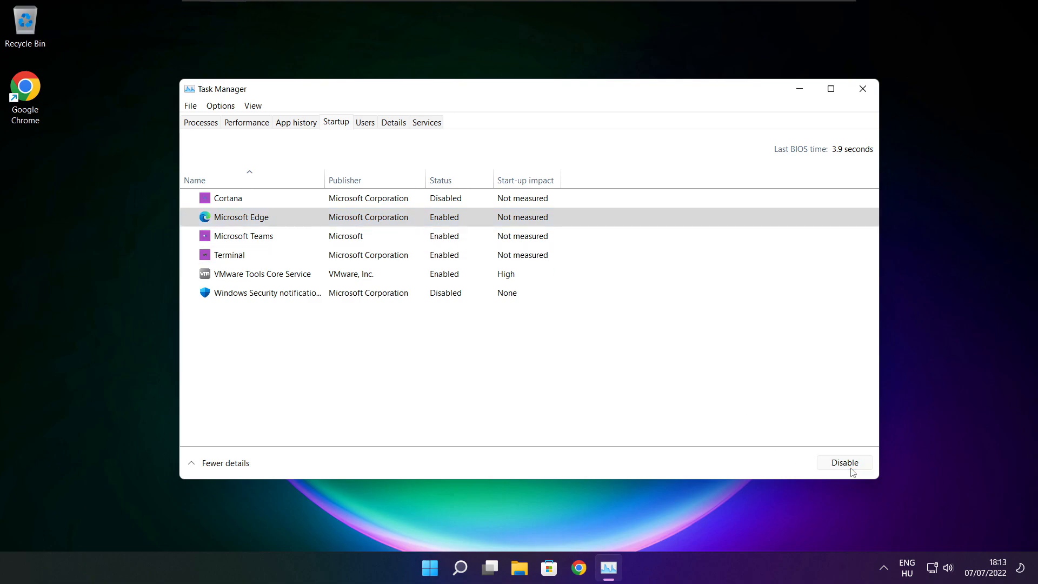
pyautogui.click(457, 236)
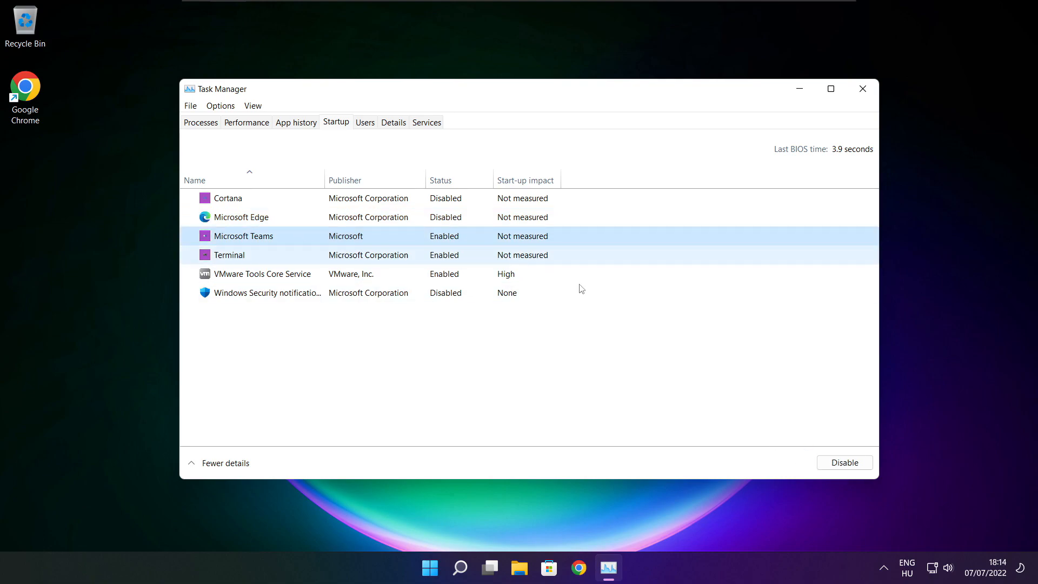
pyautogui.click(864, 469)
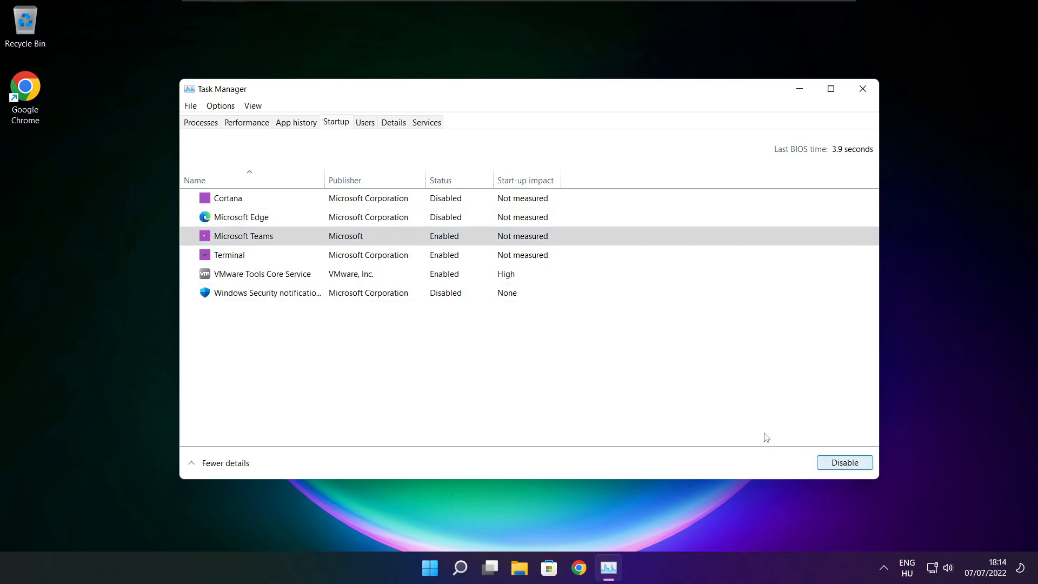
pyautogui.click(396, 263)
pyautogui.click(858, 468)
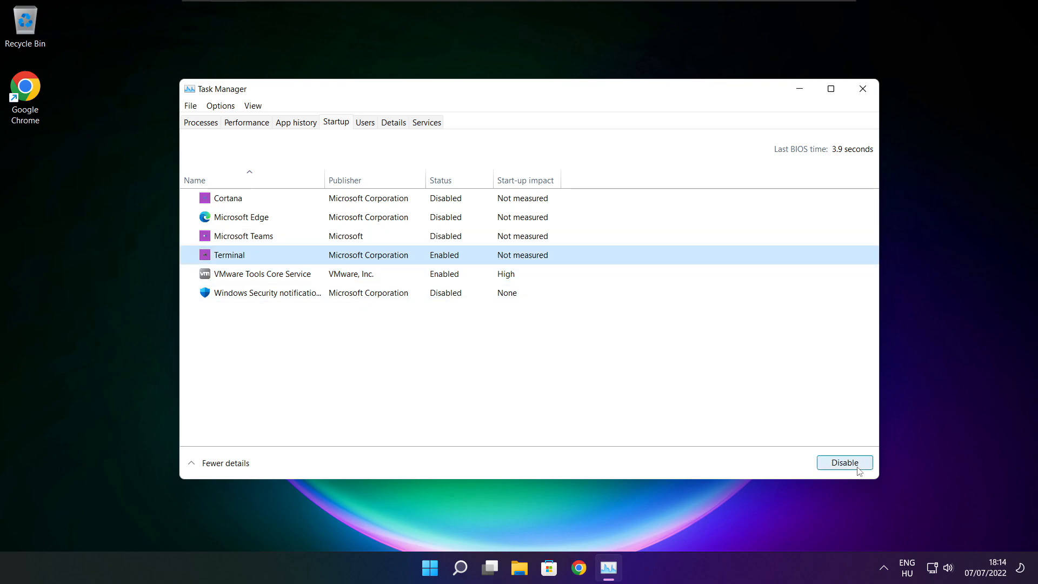
# Close Task Manager, and search Windows for "optimise" to open Defragment and Optimise Drives.
pyautogui.click(444, 259)
pyautogui.click(863, 89)
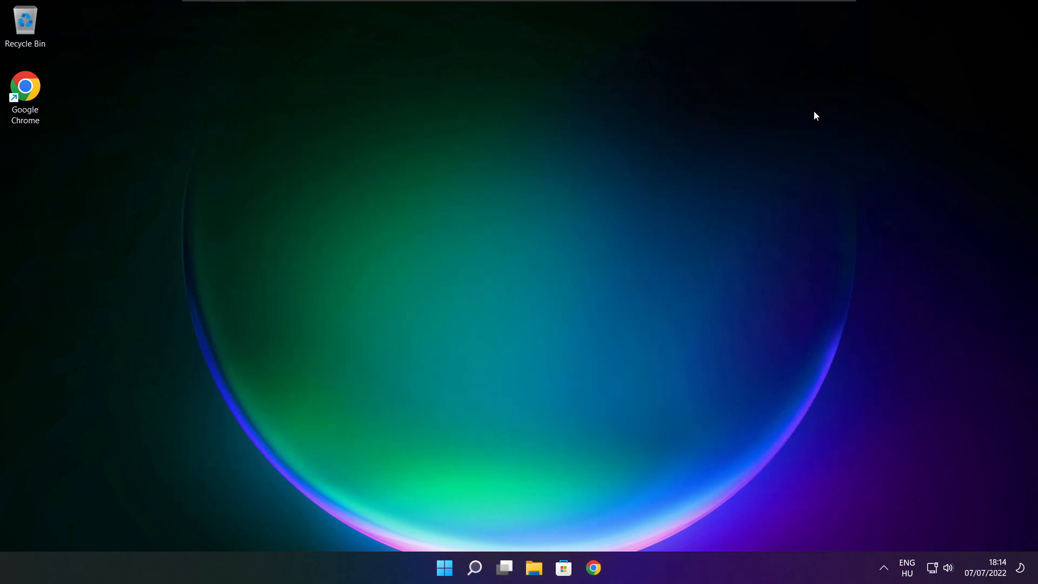
pyautogui.click(475, 569)
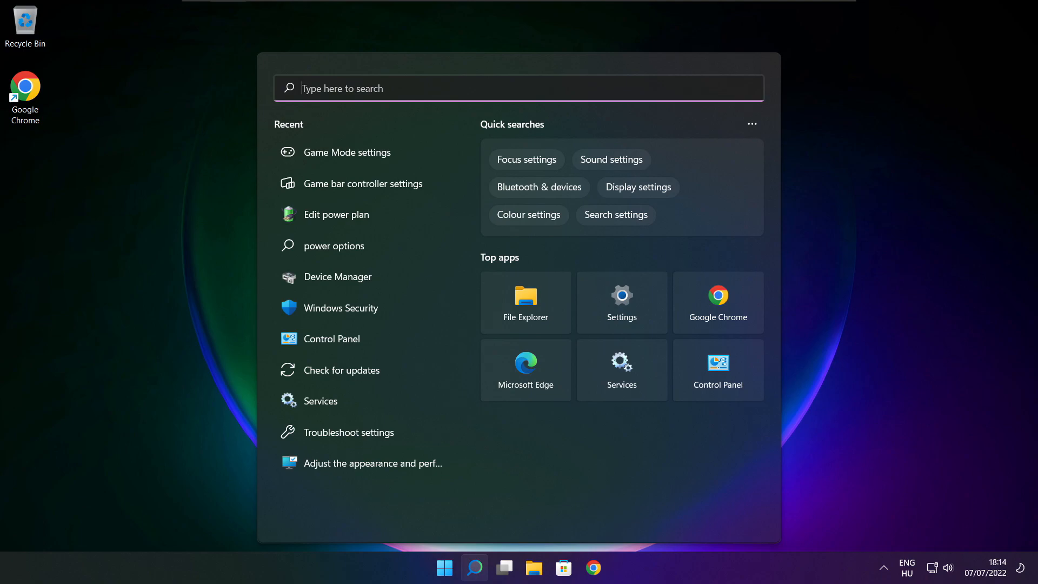
pyautogui.write('optimi')
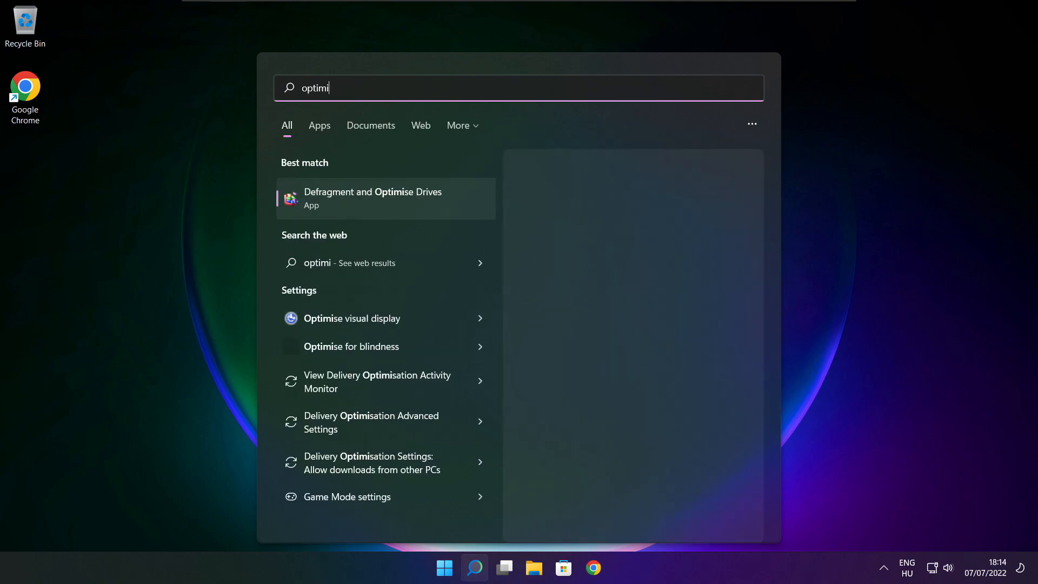
pyautogui.write('se')
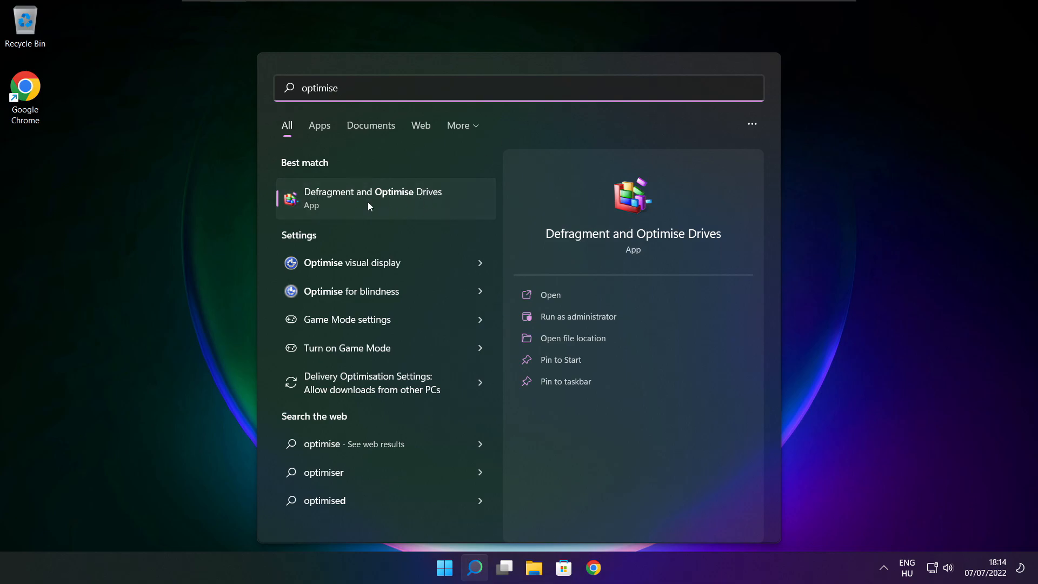
pyautogui.click(398, 196)
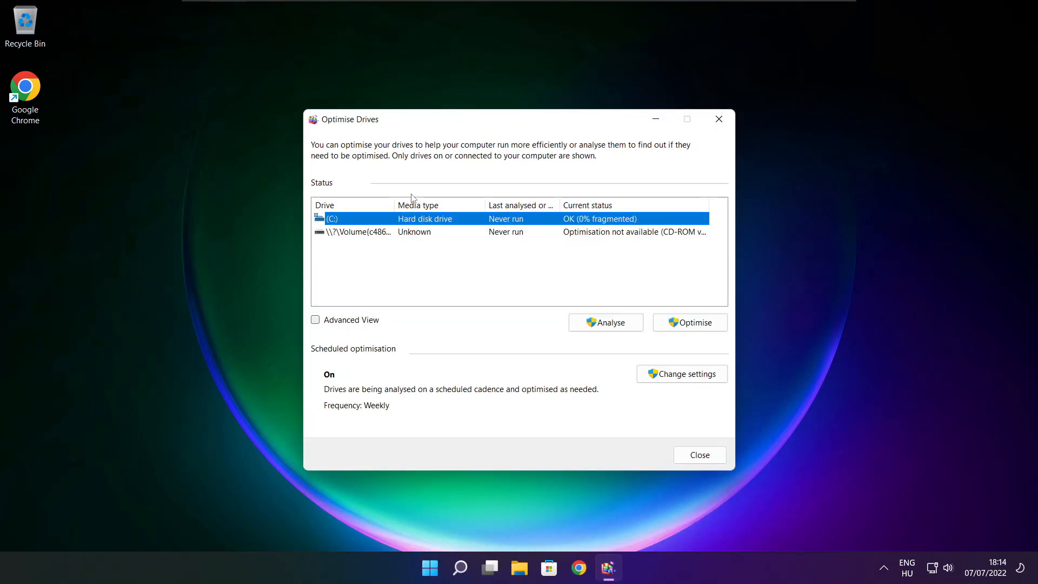
# Analyse the (C:) drive and optimise it.
pyautogui.click(599, 324)
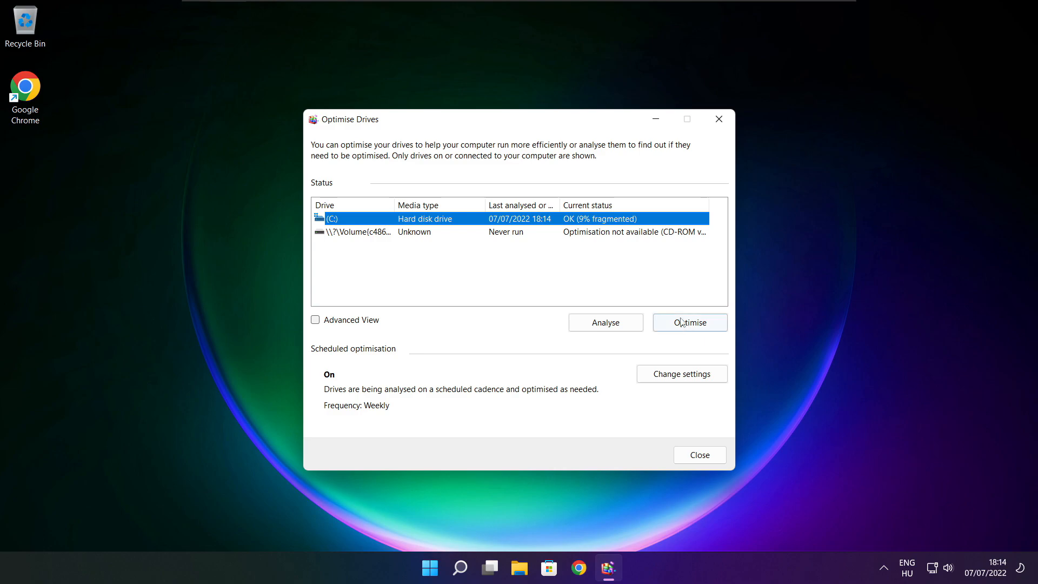
pyautogui.click(696, 328)
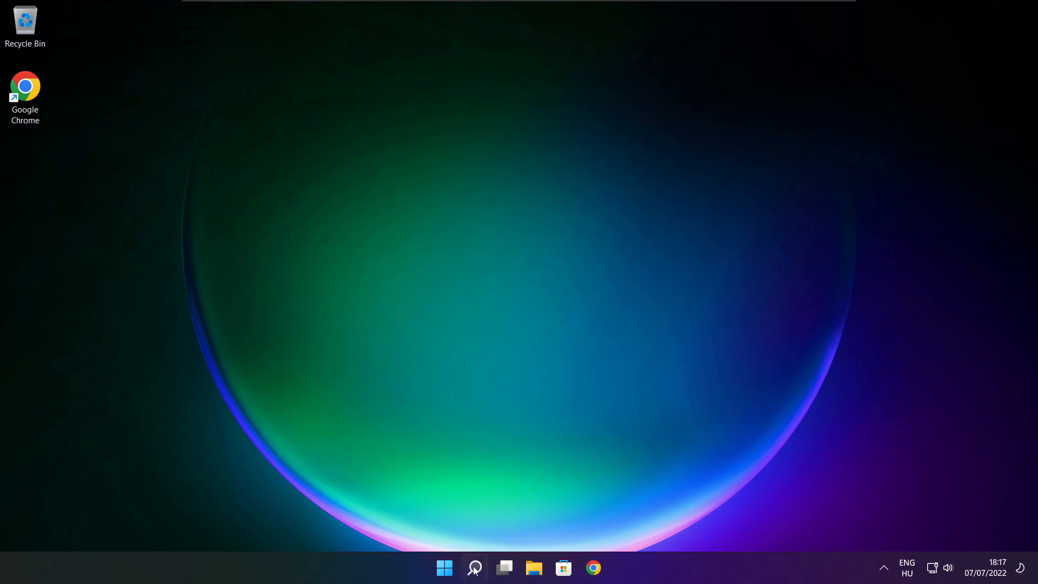
# Search Windows for "updates", run a check for new updates in Windows Update, and close Settings.
pyautogui.click(475, 567)
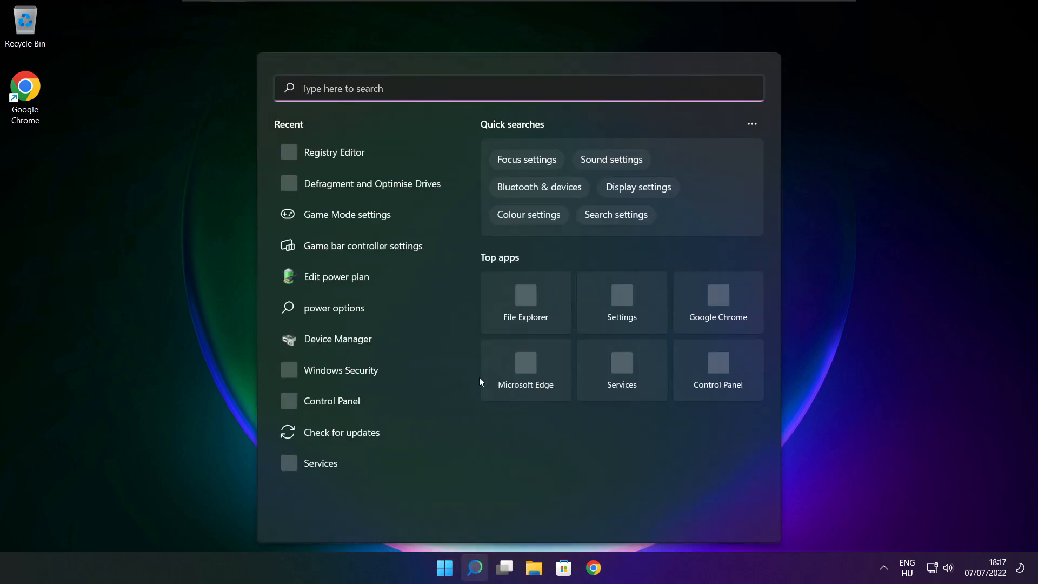
pyautogui.write('updates')
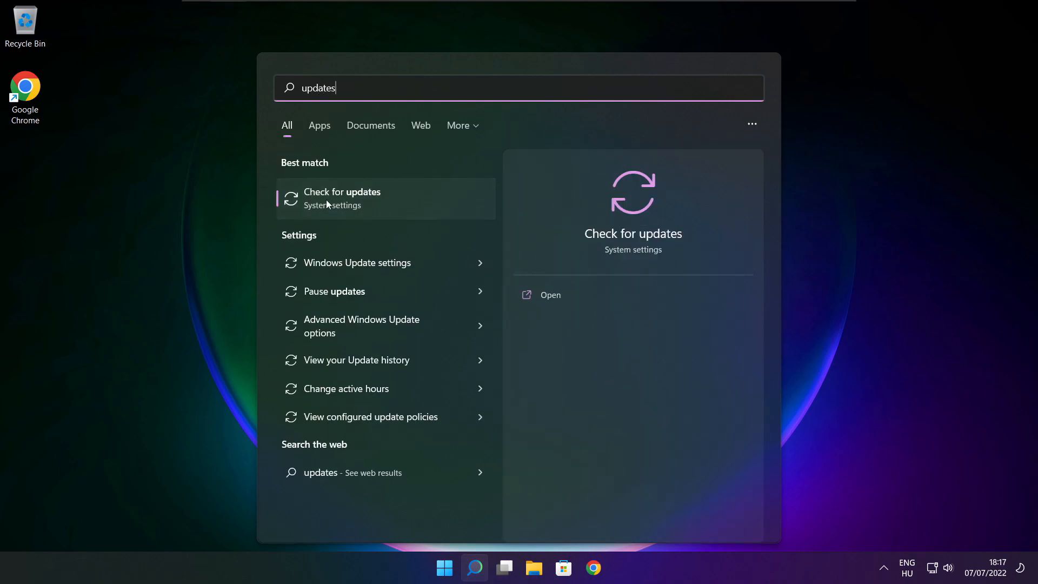
pyautogui.click(377, 201)
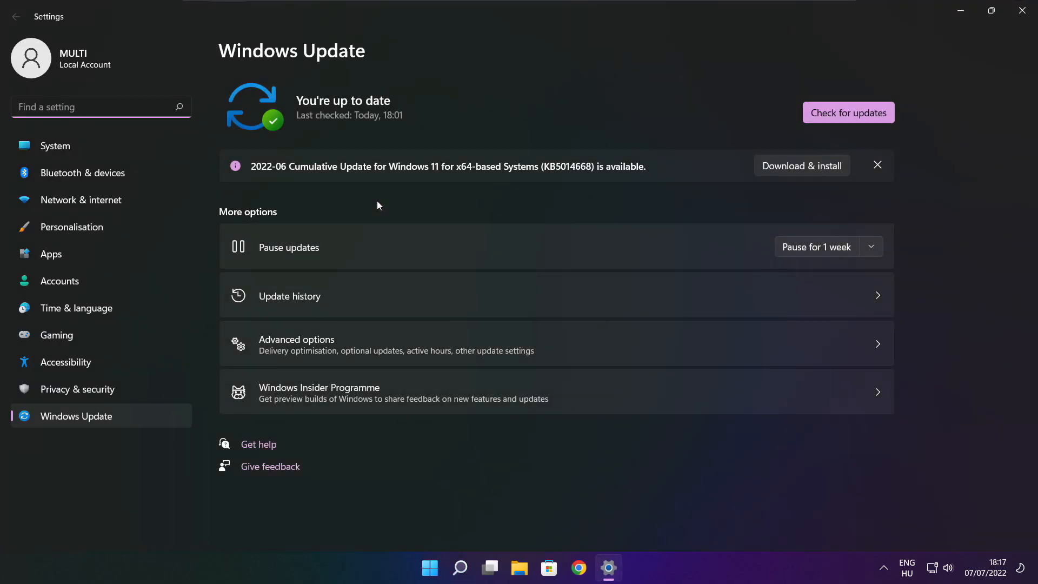
pyautogui.click(849, 113)
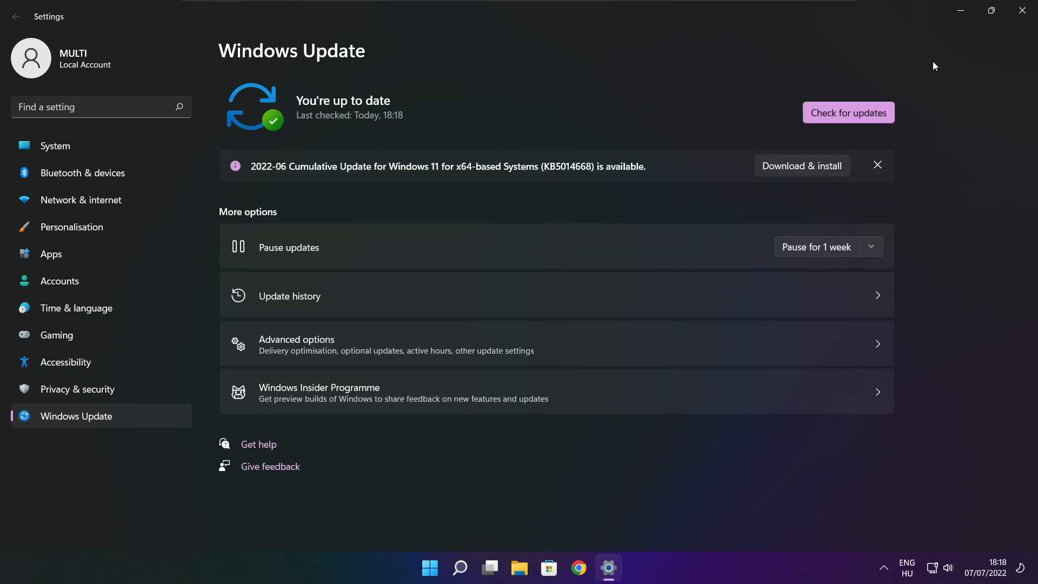
pyautogui.click(1022, 16)
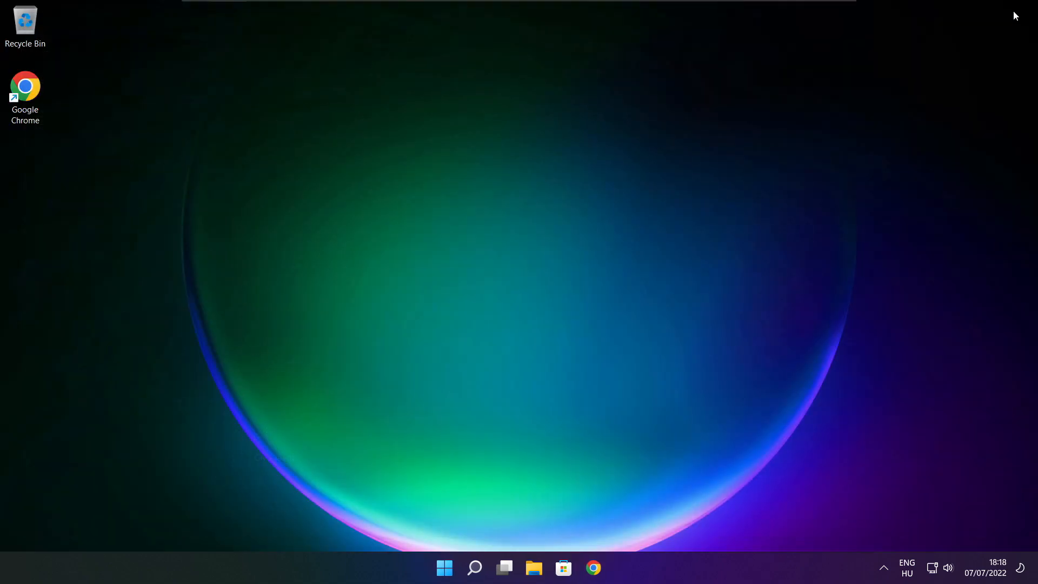
# Search Windows for "regedit", open Registry Editor and move its window nearer the middle of the desktop.
pyautogui.click(474, 572)
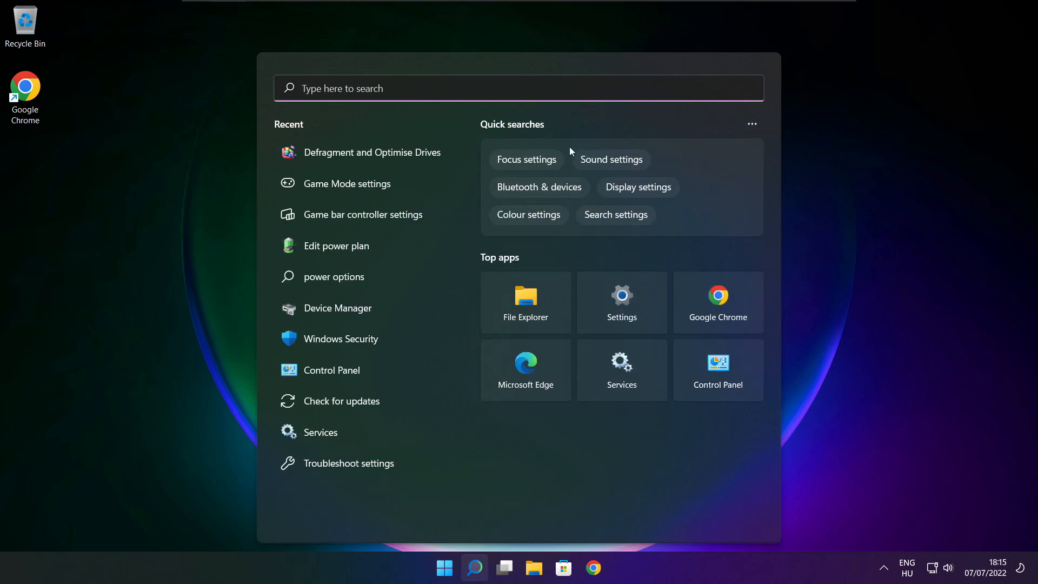
pyautogui.write('regedit')
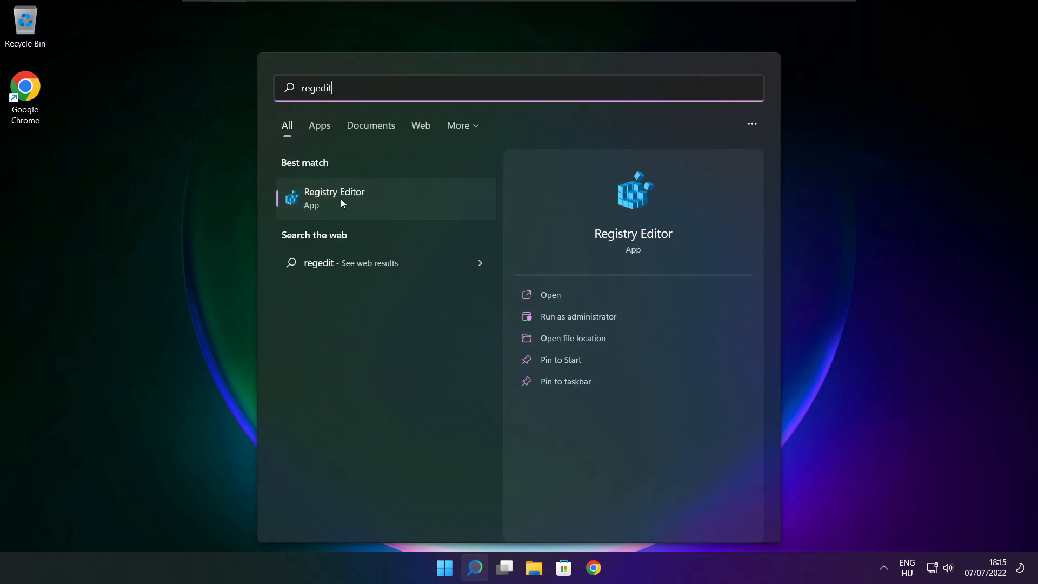
pyautogui.click(396, 198)
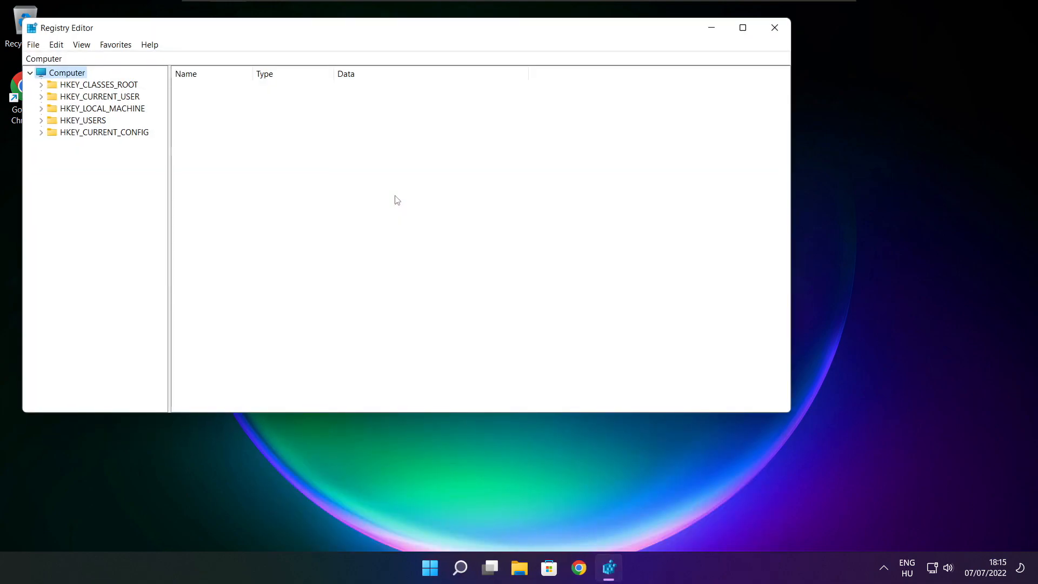
pyautogui.moveTo(312, 34); pyautogui.dragTo(422, 113)
# Open the registry key HKEY_CURRENT_USER\System\GameConfigStore and widen the Name column to show the full value names.
pyautogui.click(165, 180)
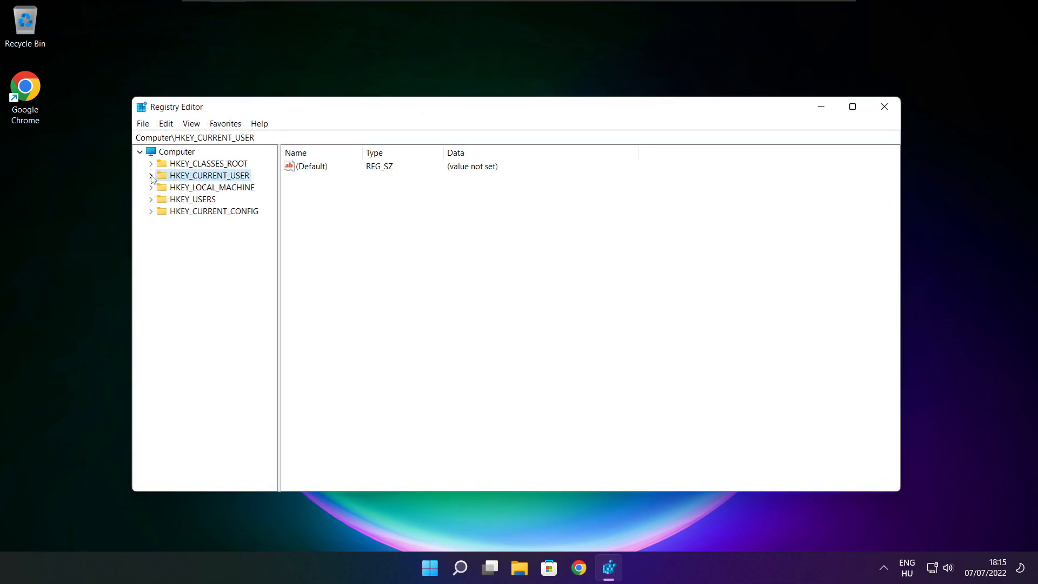
pyautogui.click(151, 176)
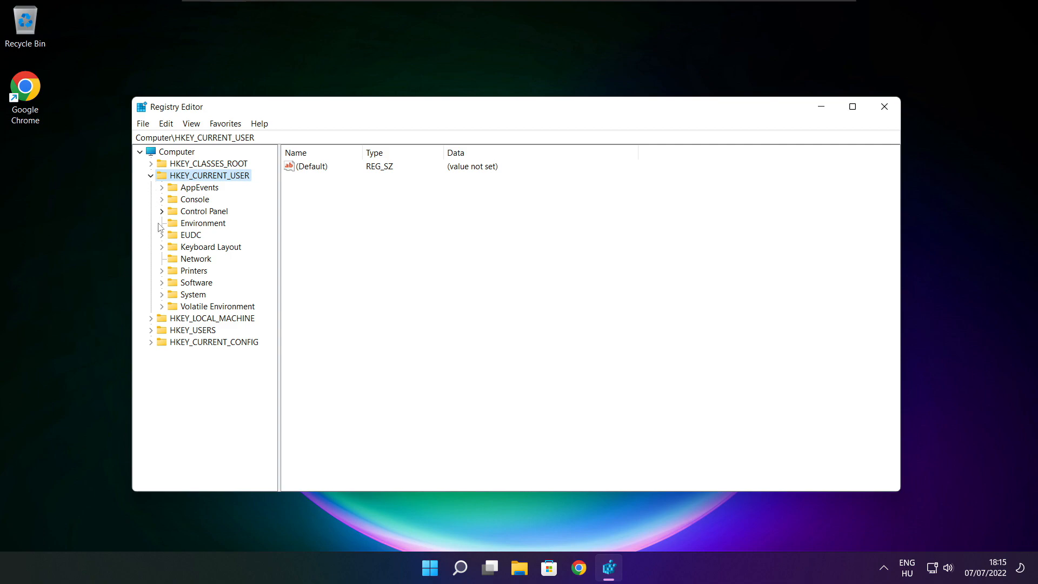
pyautogui.click(174, 298)
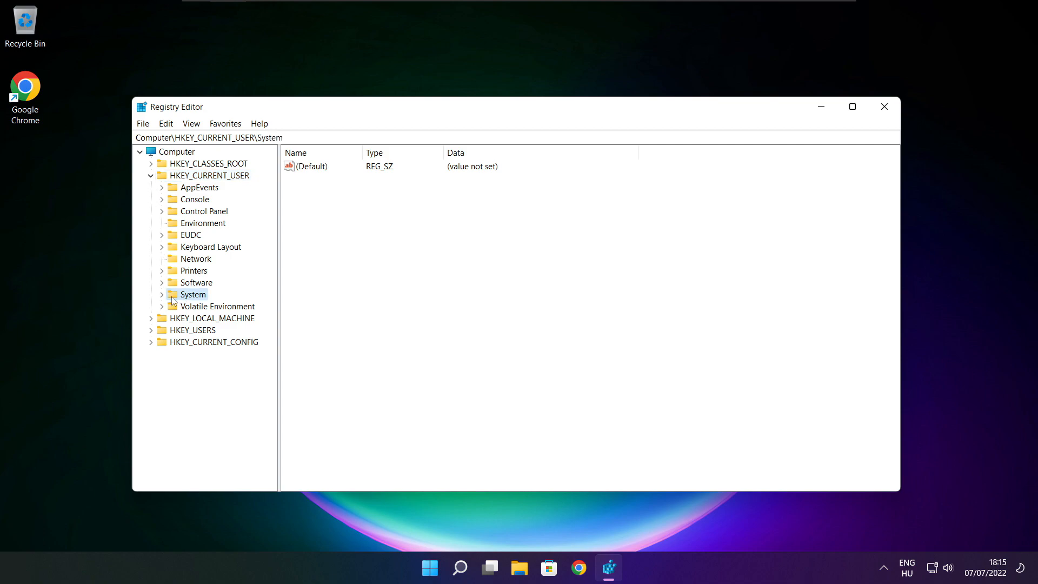
pyautogui.click(162, 296)
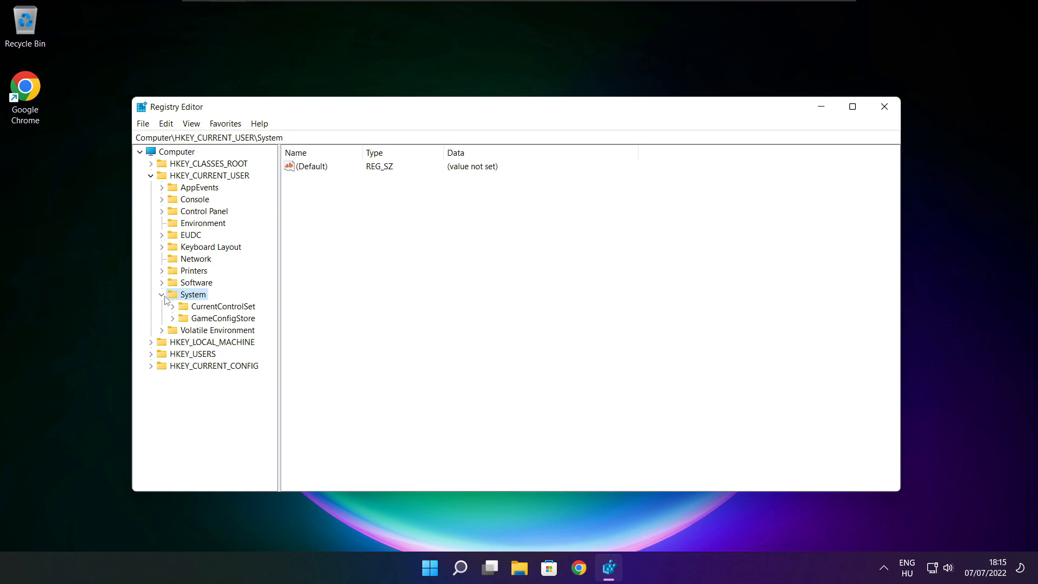
pyautogui.click(206, 320)
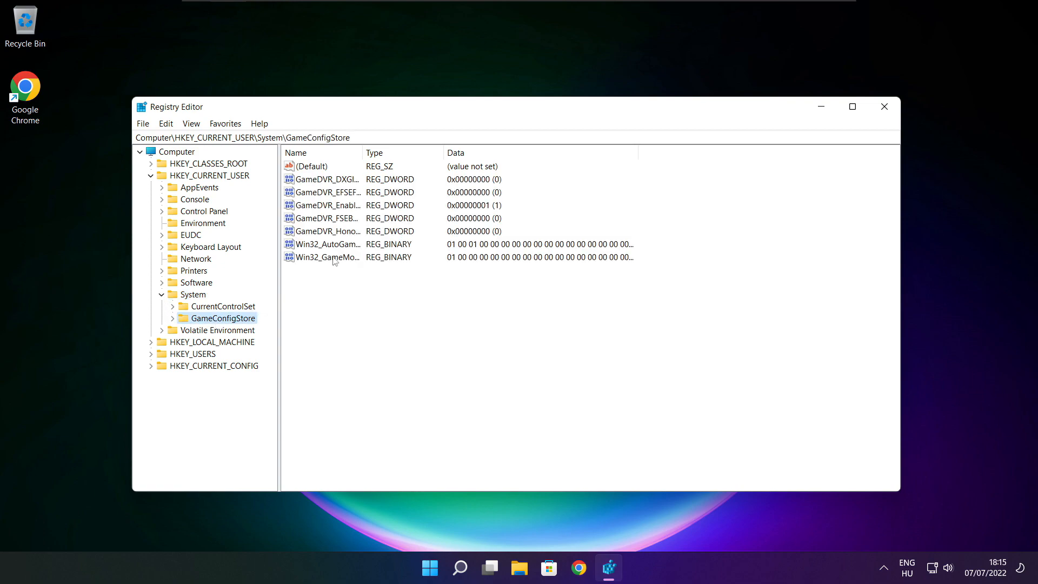
pyautogui.moveTo(362, 152); pyautogui.dragTo(450, 151)
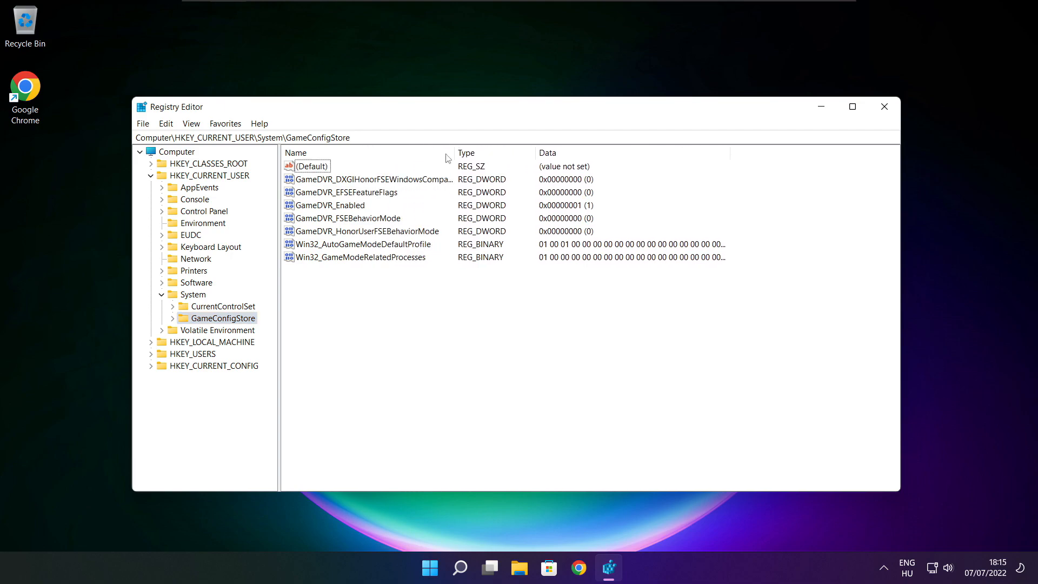
# Set the value data of GameDVR_Enabled in GameConfigStore to 0.
pyautogui.click(342, 210)
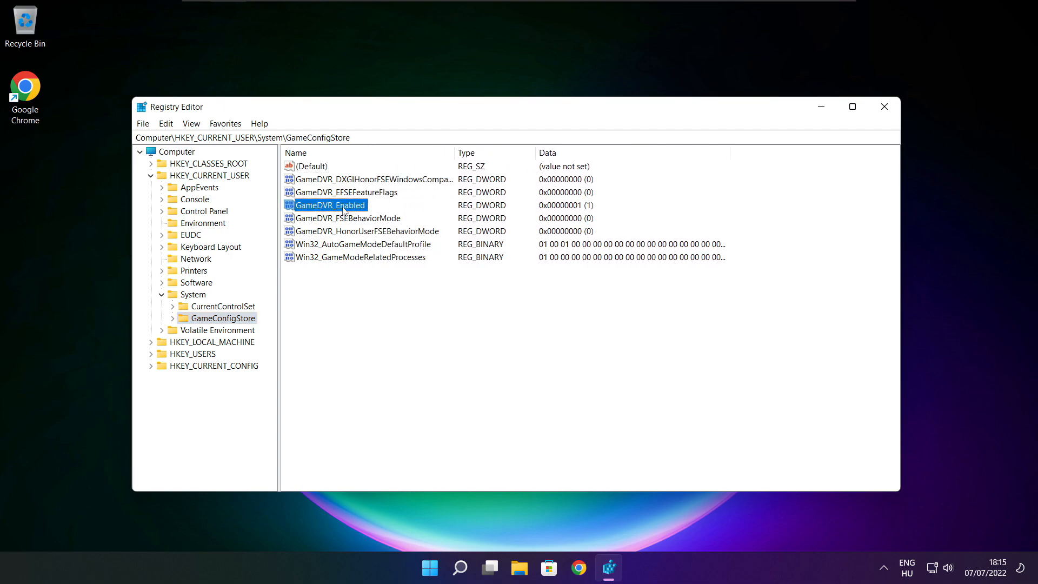
pyautogui.doubleClick(329, 209)
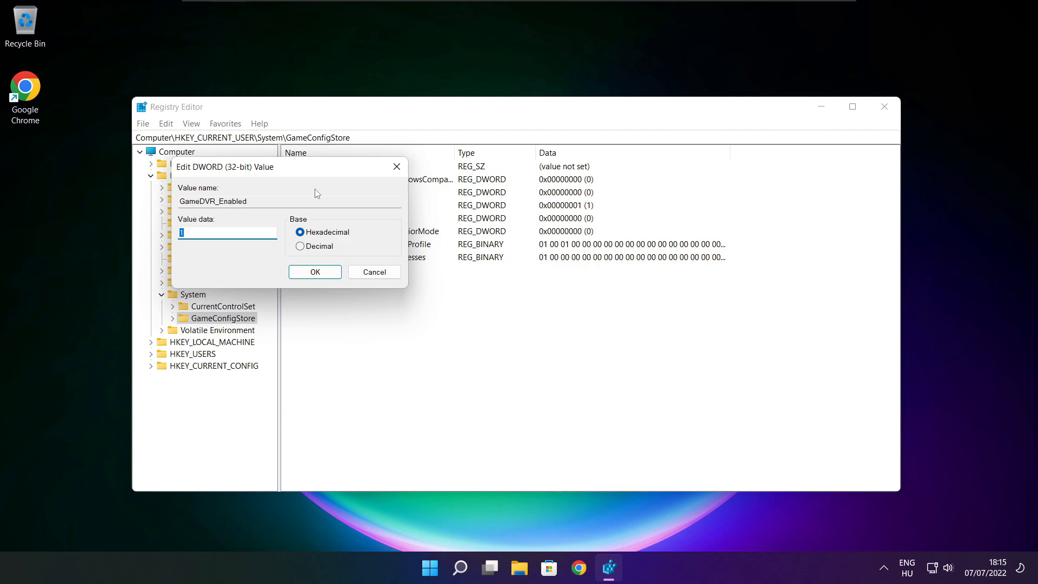
pyautogui.moveTo(329, 178); pyautogui.dragTo(544, 211)
pyautogui.moveTo(425, 274); pyautogui.dragTo(399, 277)
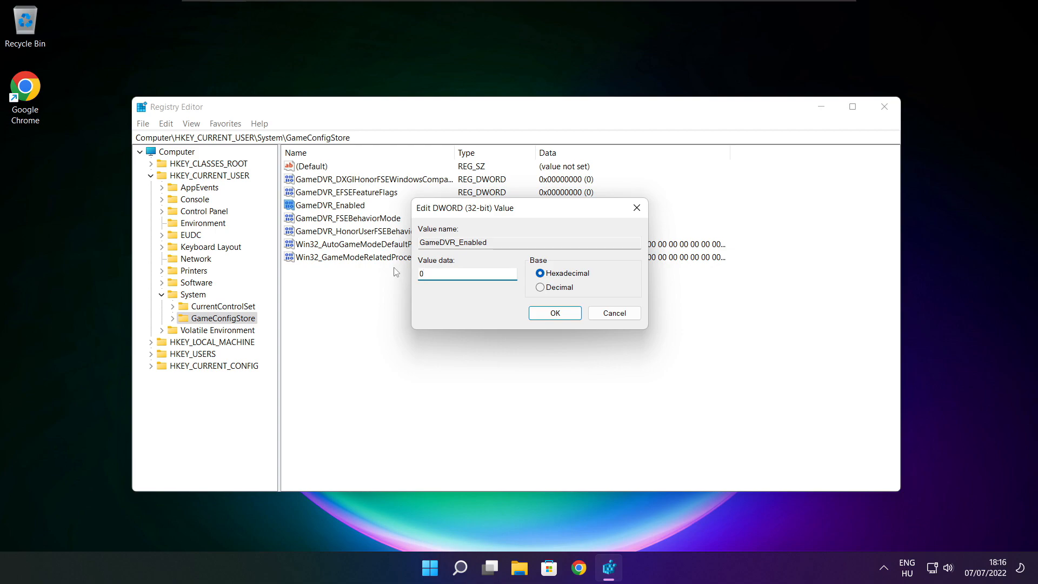
pyautogui.click(557, 316)
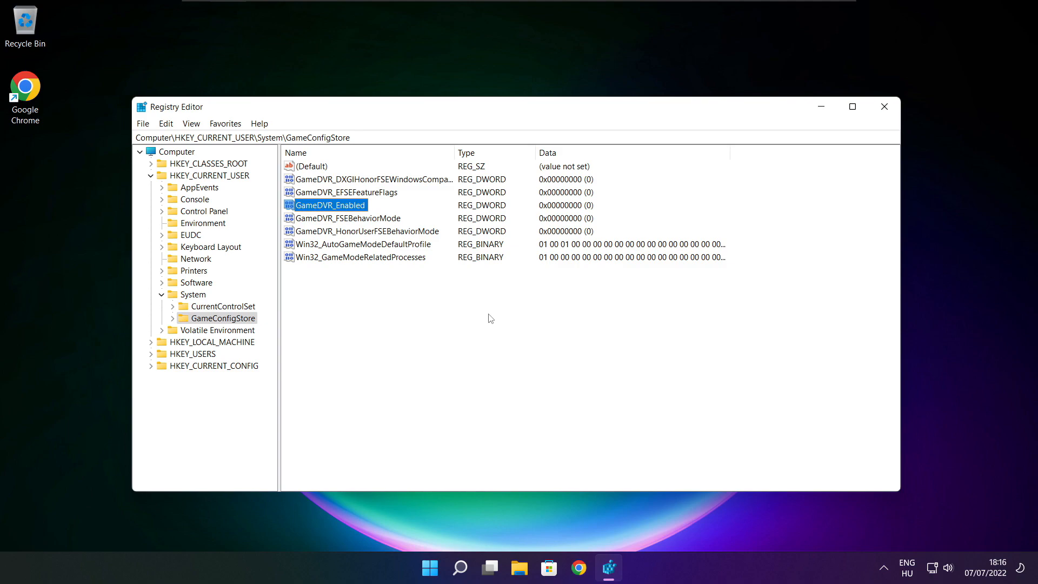
# Collapse HKEY_CURRENT_USER and expand the registry tree down to HKEY_LOCAL_MACHINE\SOFTWARE\Microsoft.
pyautogui.click(151, 176)
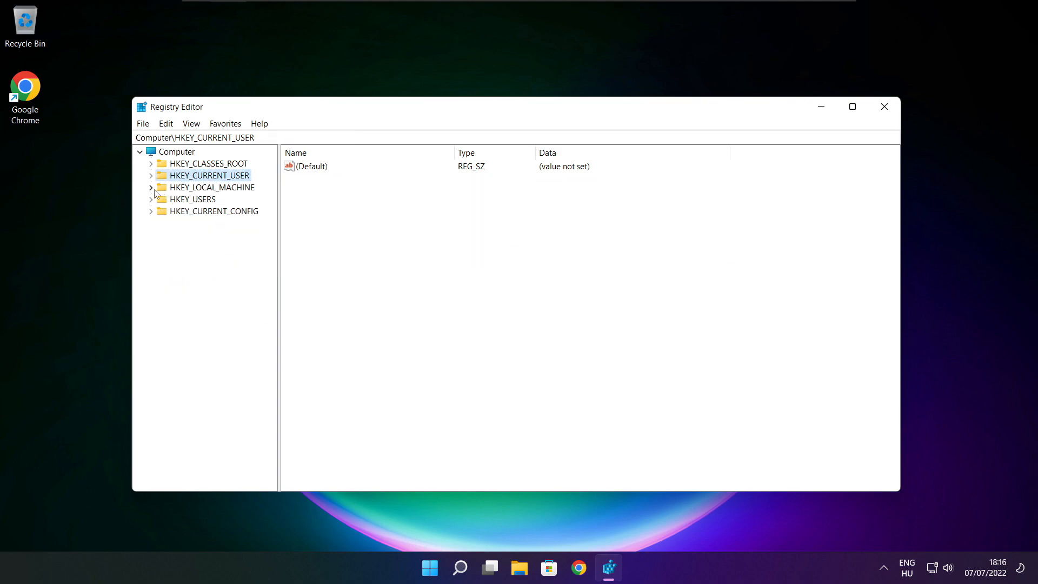
pyautogui.click(183, 188)
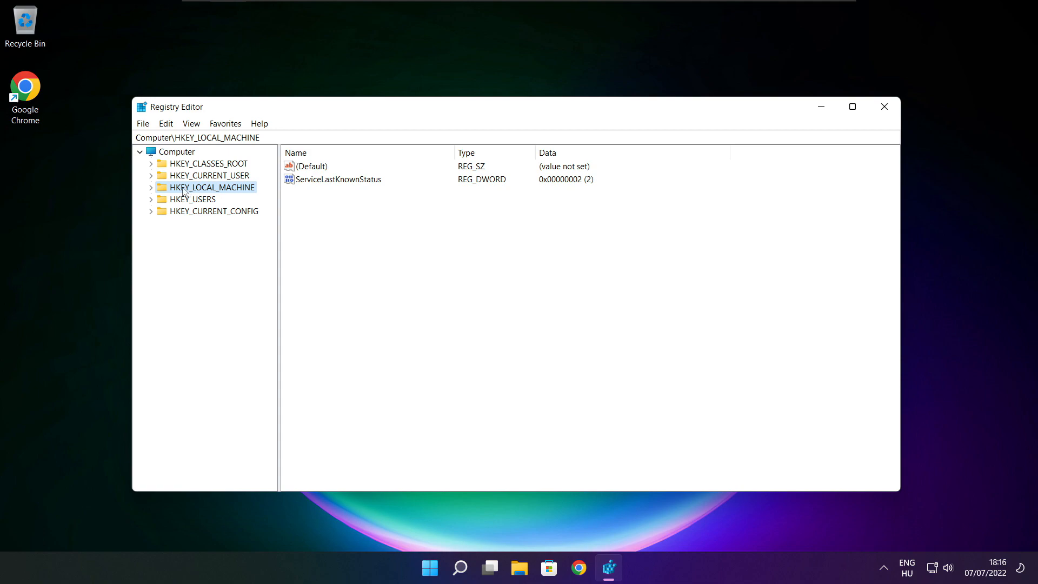
pyautogui.click(151, 189)
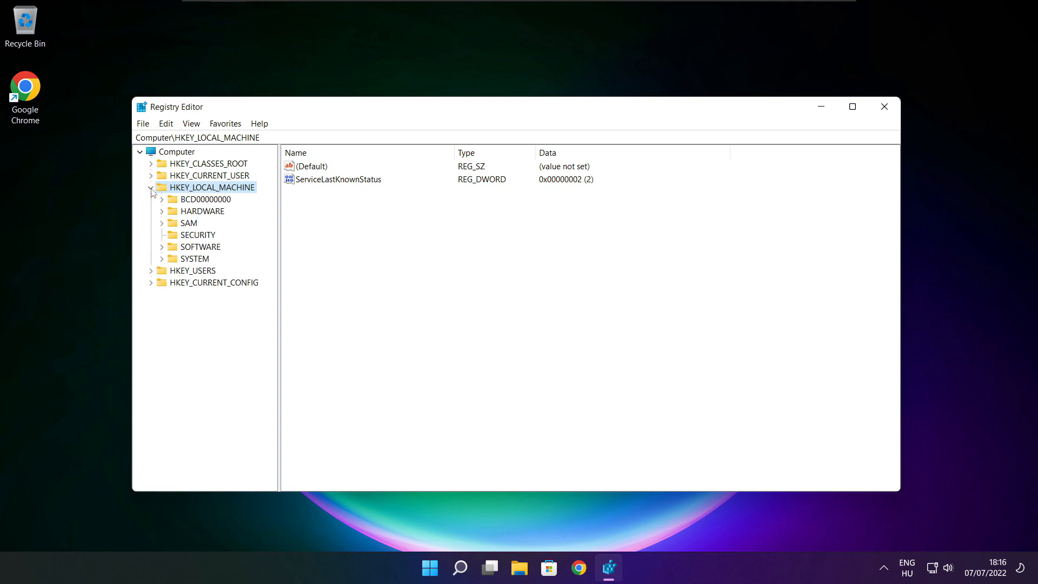
pyautogui.click(181, 249)
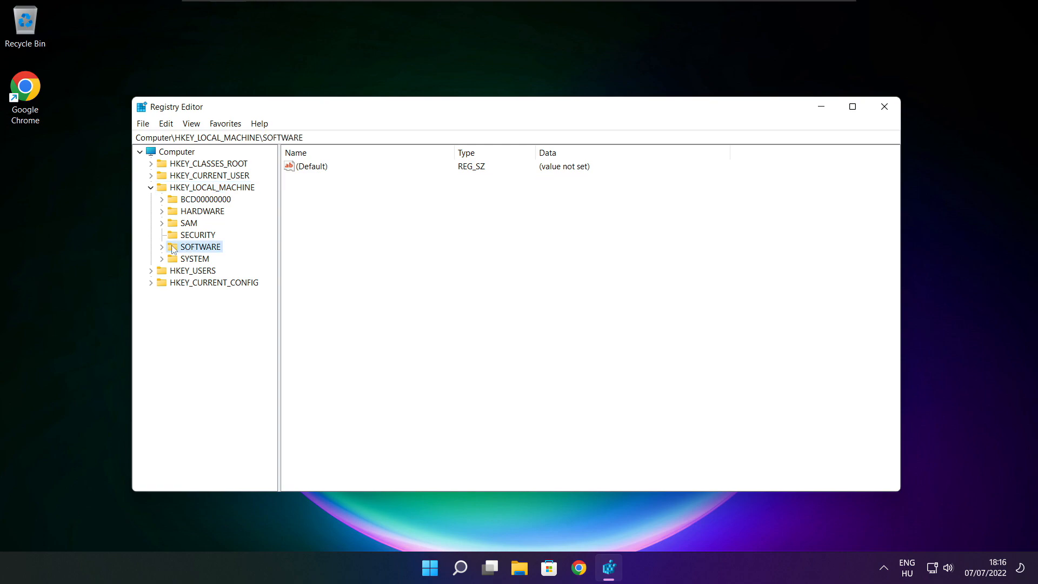
pyautogui.click(161, 248)
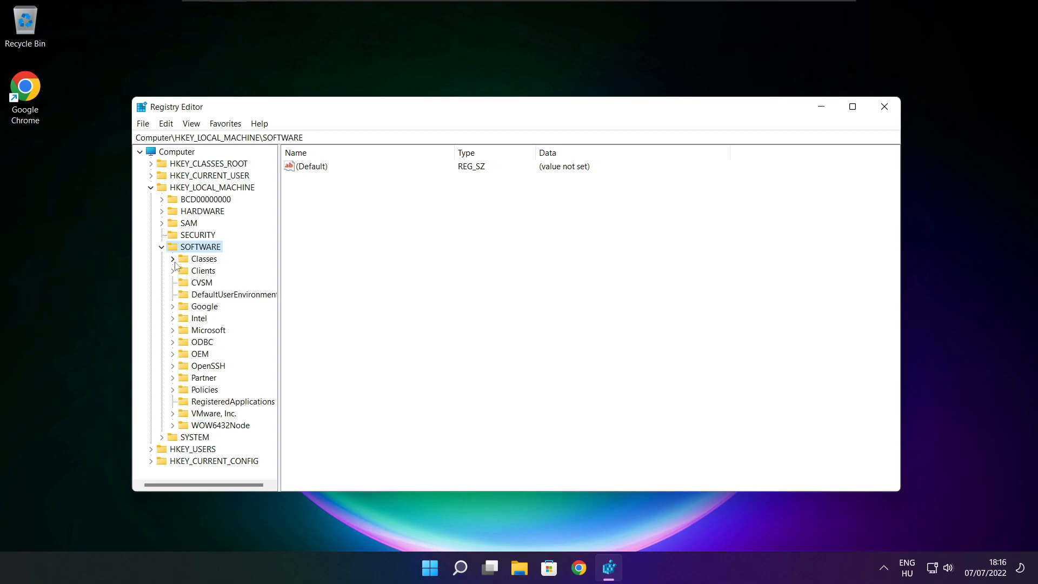
pyautogui.click(190, 334)
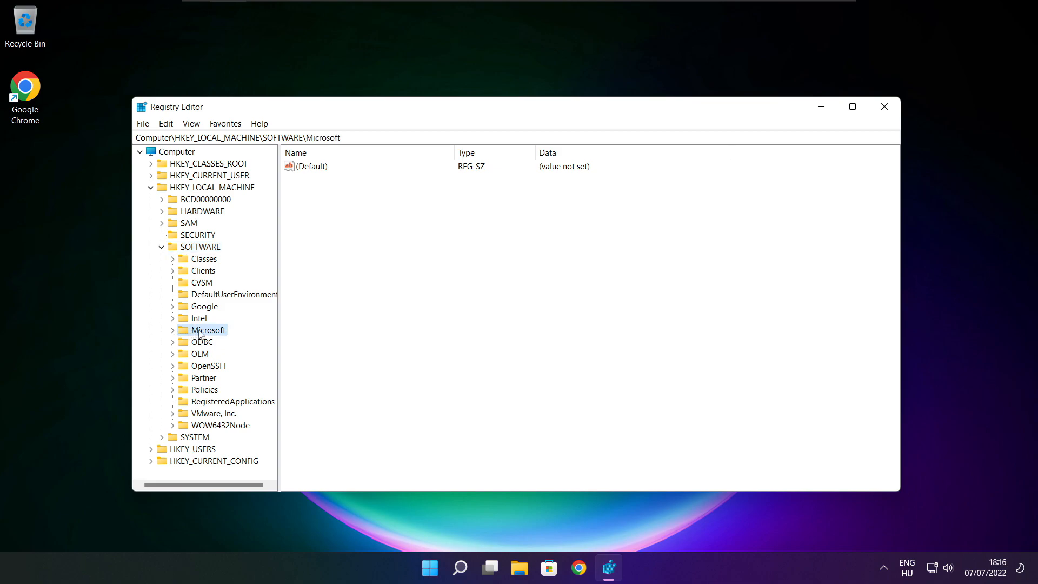
pyautogui.click(173, 332)
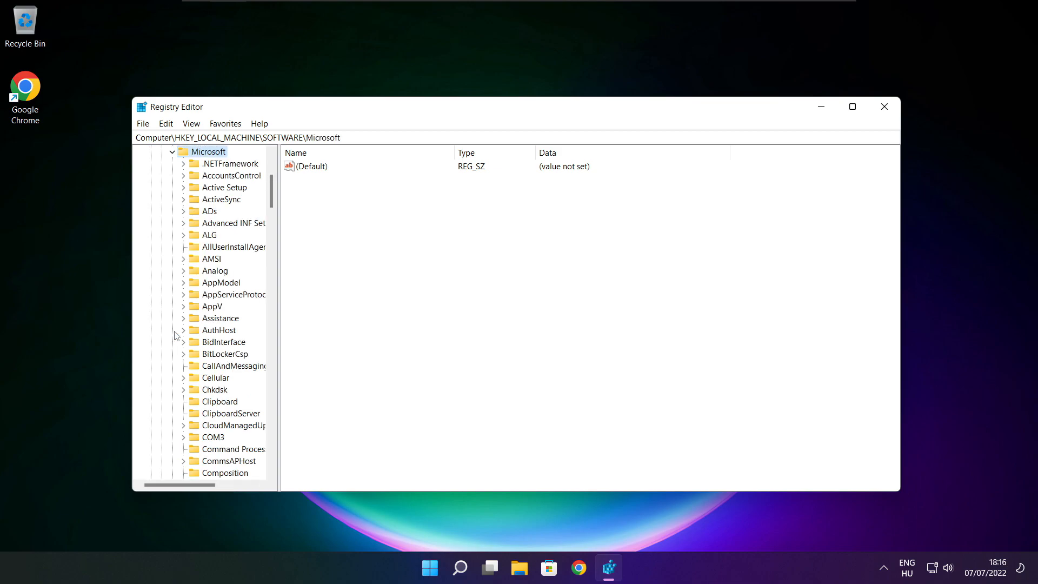
# Find the PolicyManager key under Microsoft and expand its default subkey.
pyautogui.scroll(-20, 205, 328)
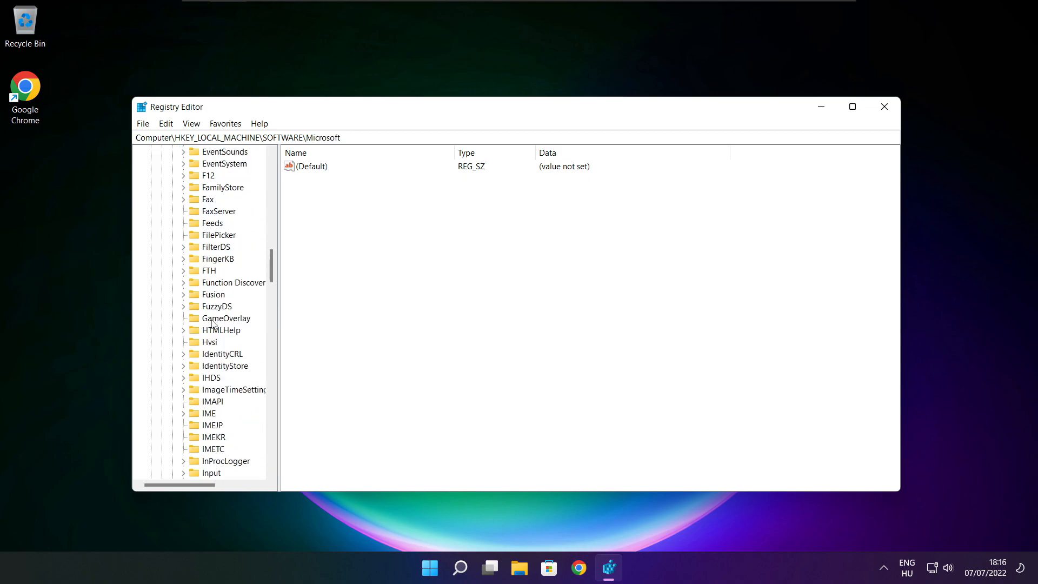
pyautogui.scroll(-20, 213, 323)
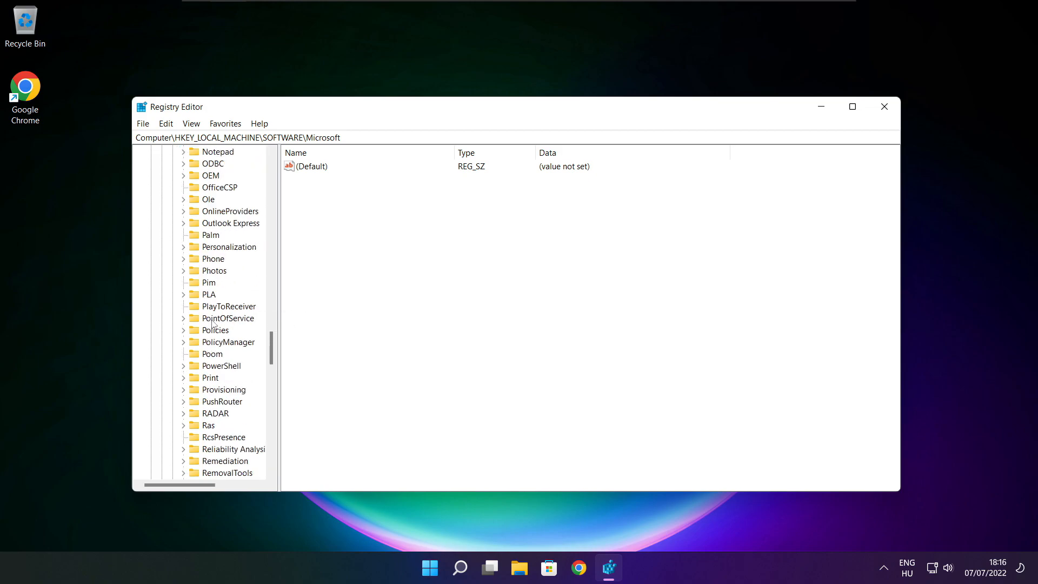
pyautogui.scroll(-1, 212, 323)
pyautogui.scroll(1, 213, 306)
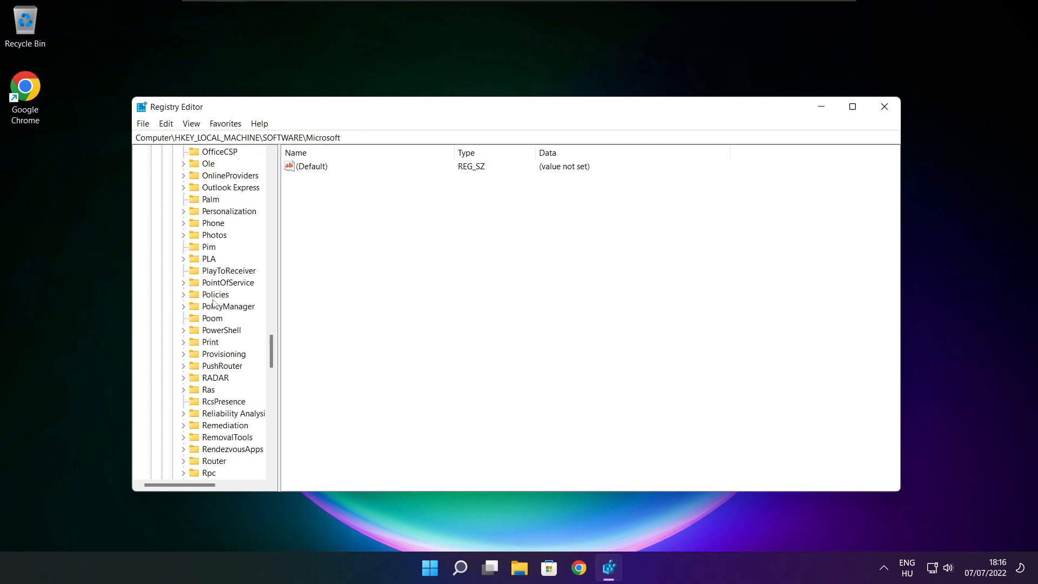
pyautogui.click(216, 307)
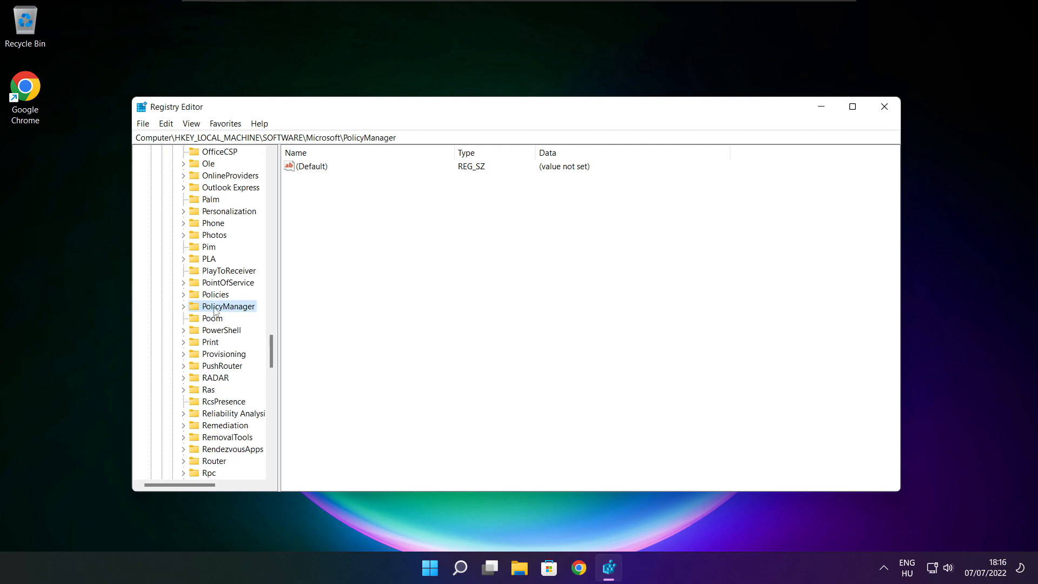
pyautogui.click(184, 307)
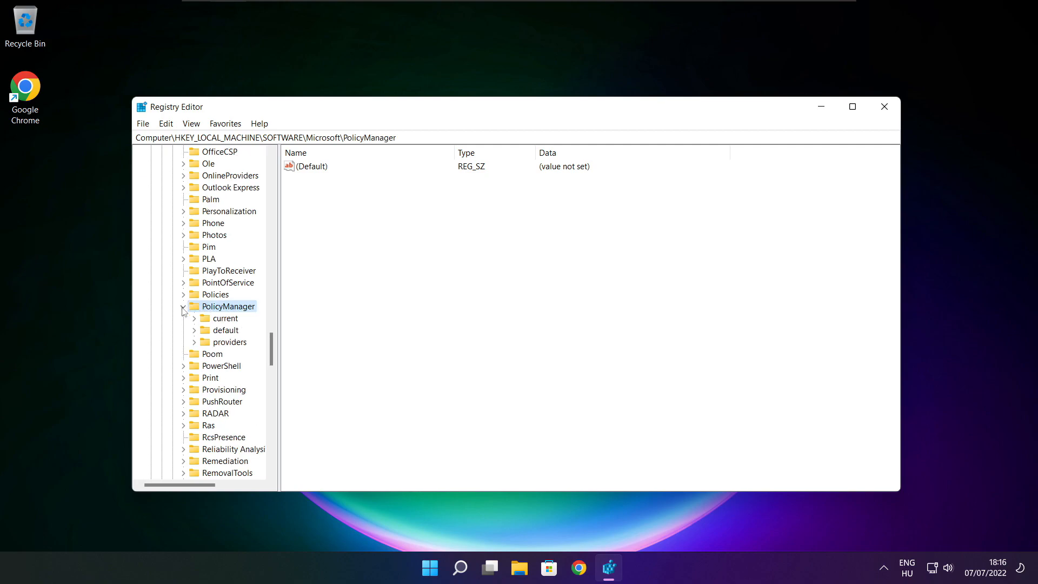
pyautogui.click(225, 331)
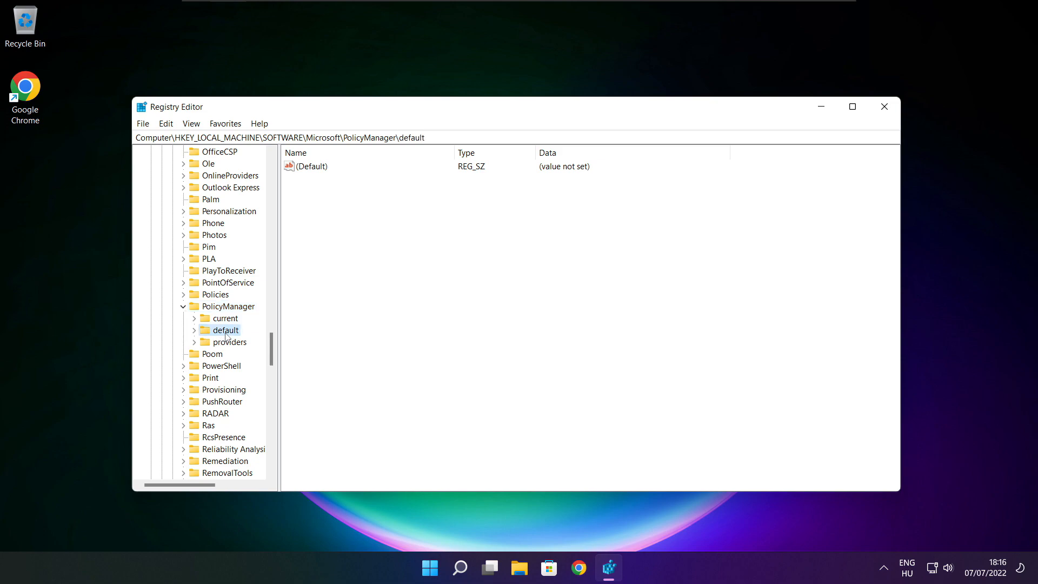
pyautogui.click(194, 330)
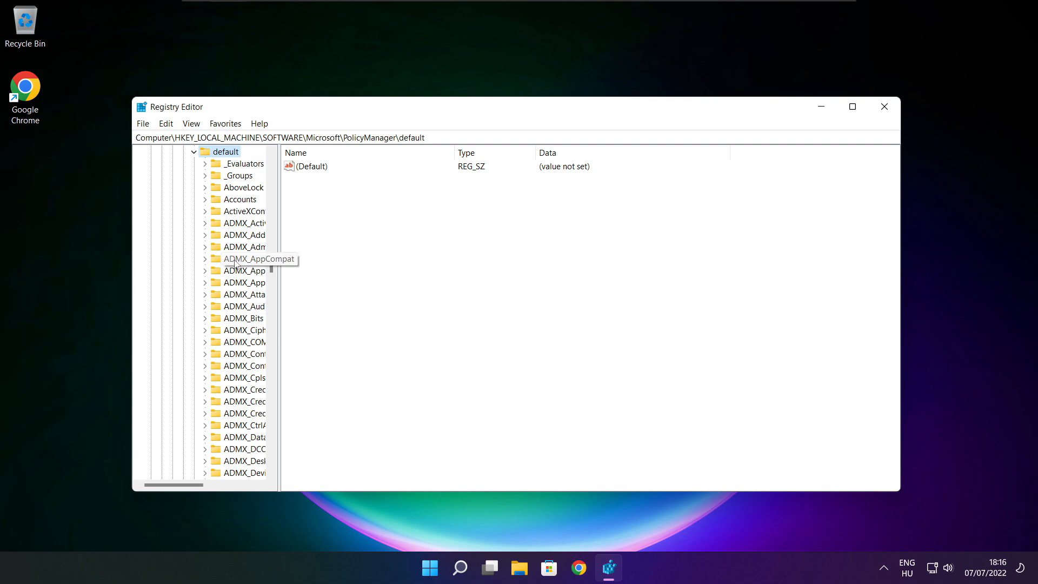
# Widen the key tree to show full key names and open ApplicationManagement\AllowGameDVR under PolicyManager\default.
pyautogui.scroll(-12, 241, 238)
pyautogui.scroll(-20, 240, 238)
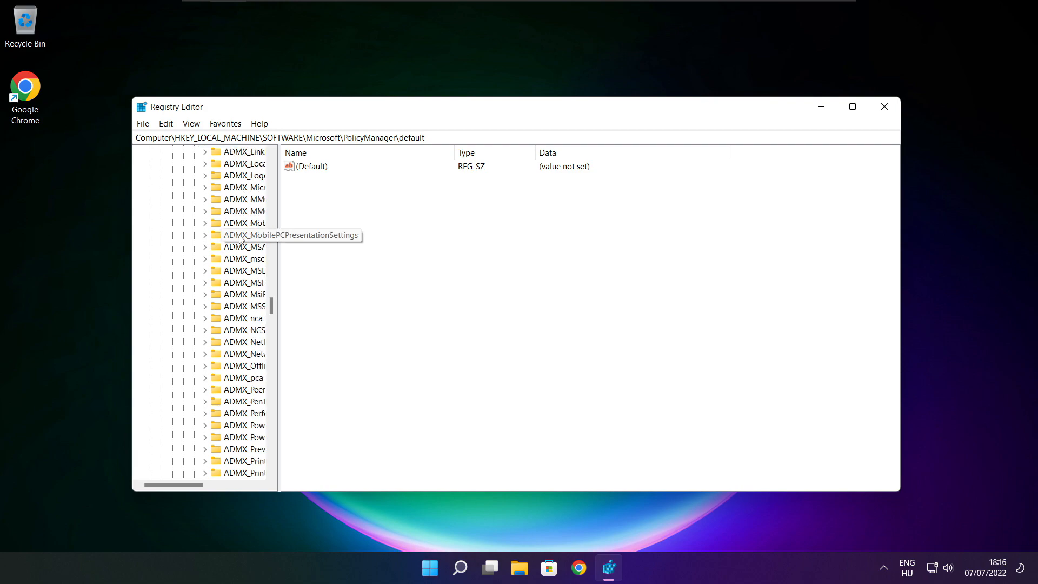
pyautogui.moveTo(277, 232); pyautogui.dragTo(342, 234)
pyautogui.scroll(1, 251, 227)
pyautogui.click(250, 224)
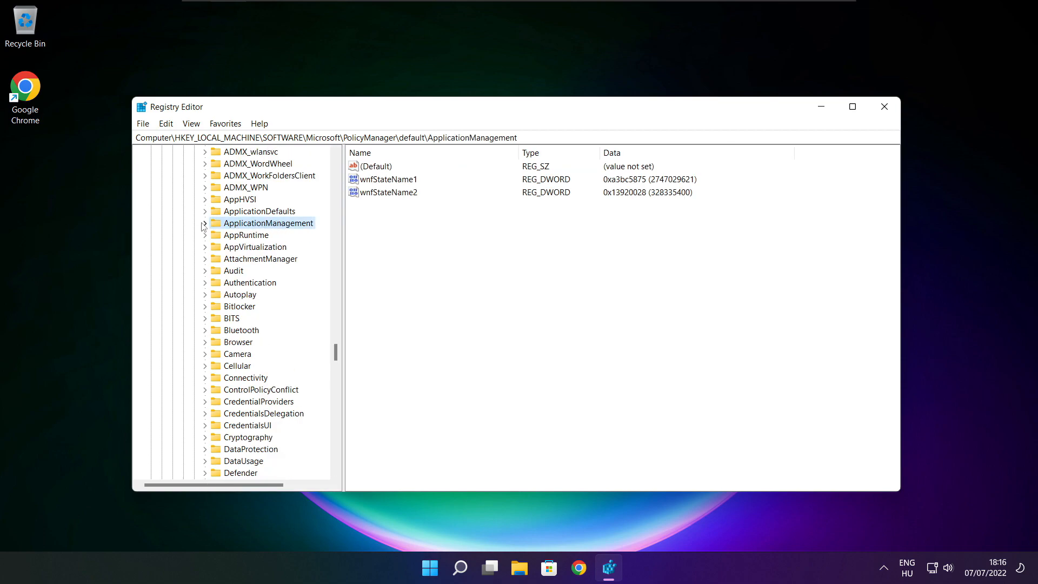
pyautogui.click(205, 223)
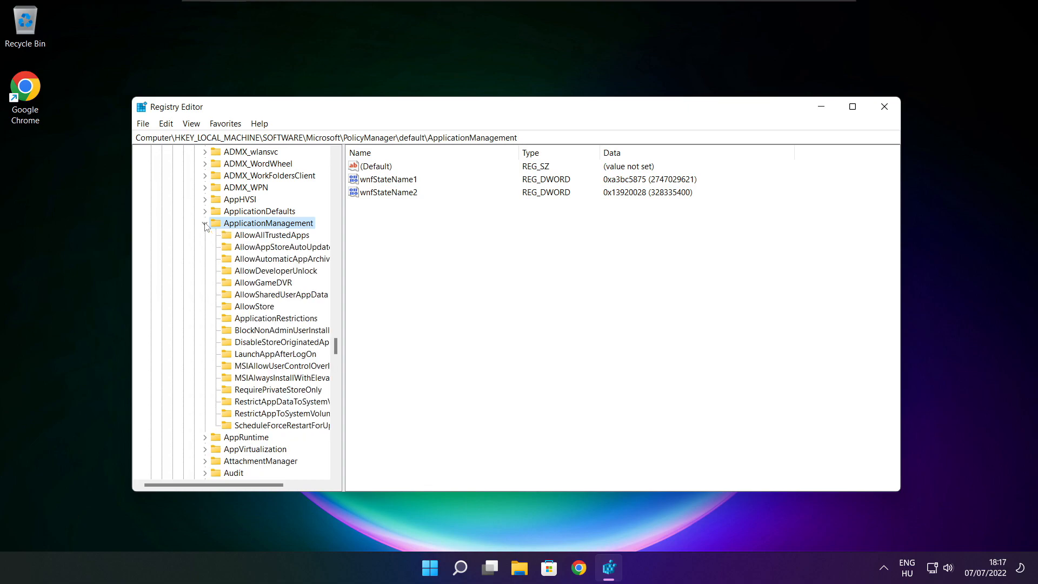
pyautogui.moveTo(344, 273); pyautogui.dragTo(354, 272)
pyautogui.click(262, 282)
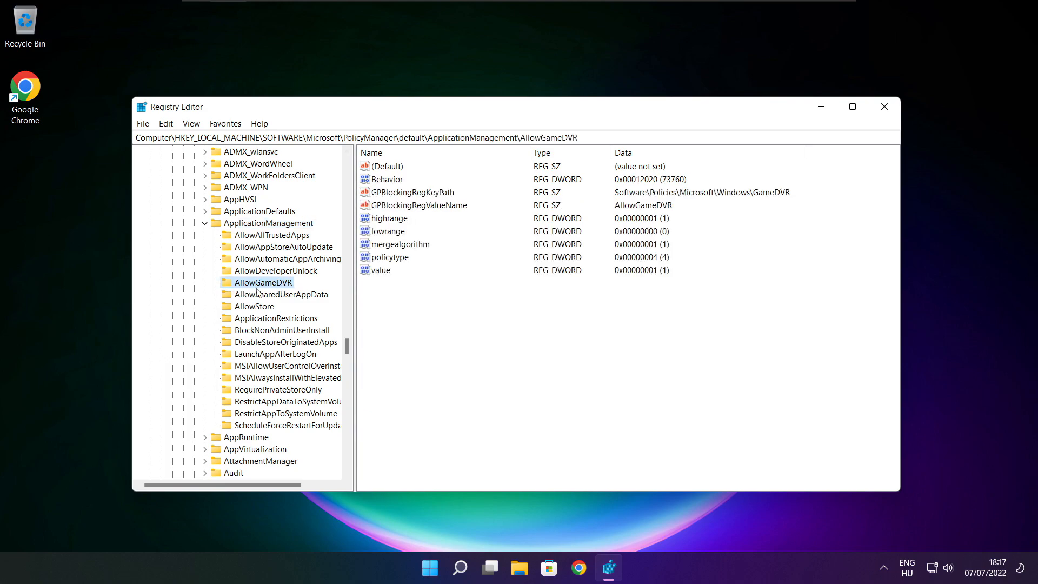
# Set the data of the DWORD named value in AllowGameDVR to 0 and close Registry Editor.
pyautogui.click(369, 272)
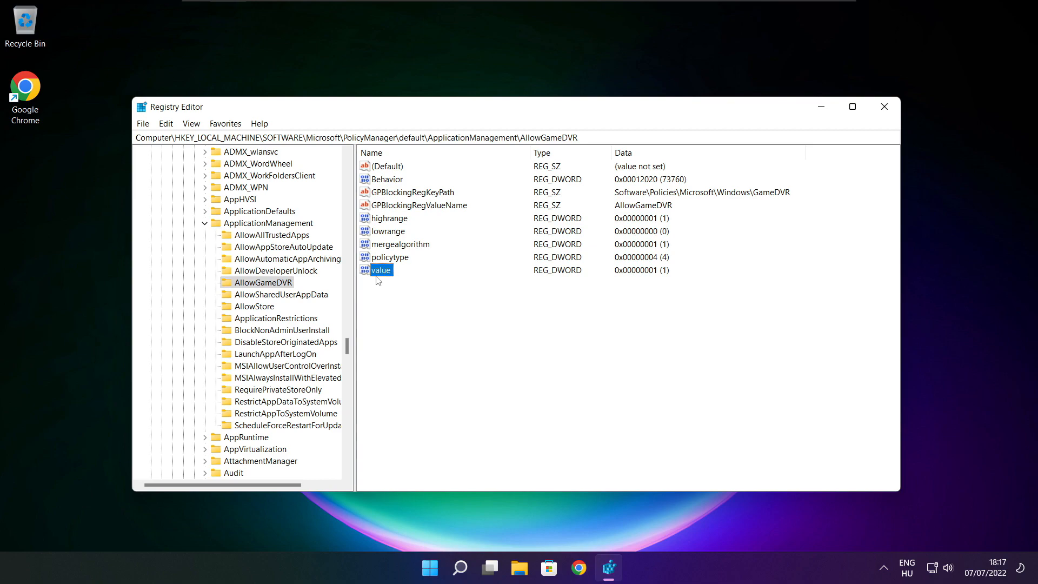
pyautogui.doubleClick(381, 270)
pyautogui.moveTo(263, 210); pyautogui.dragTo(527, 216)
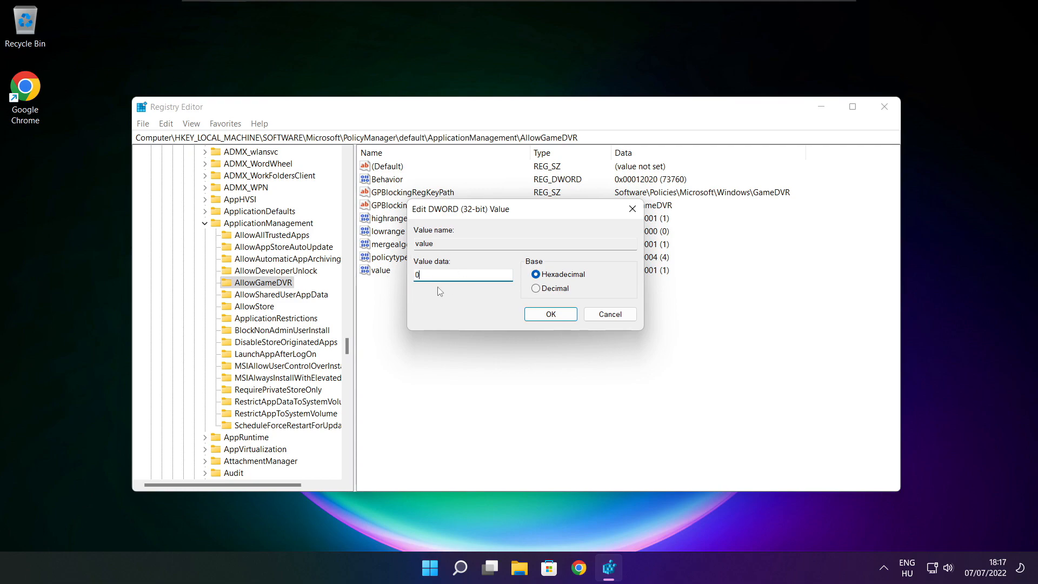
pyautogui.click(550, 314)
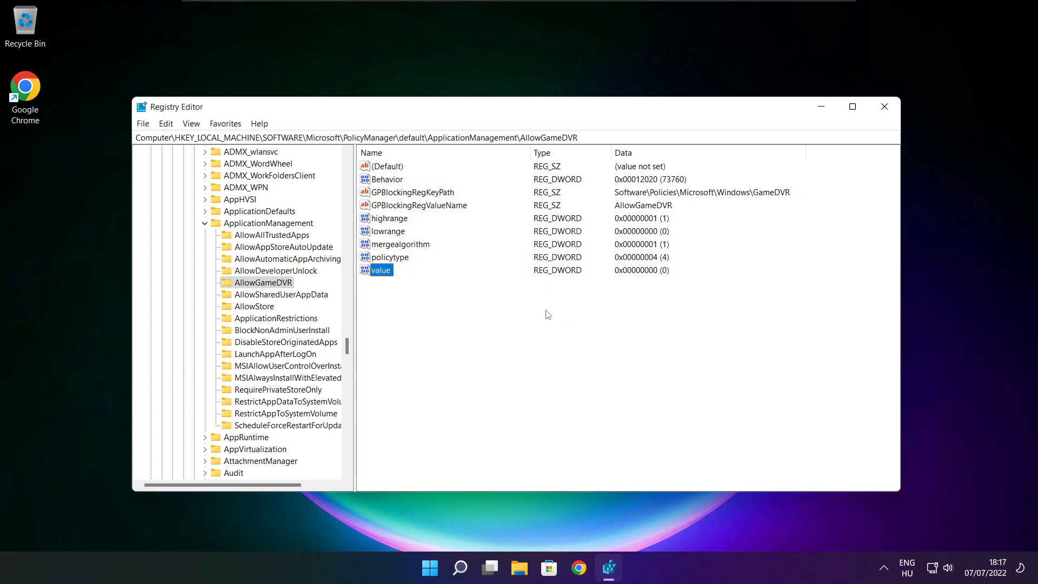
pyautogui.click(884, 108)
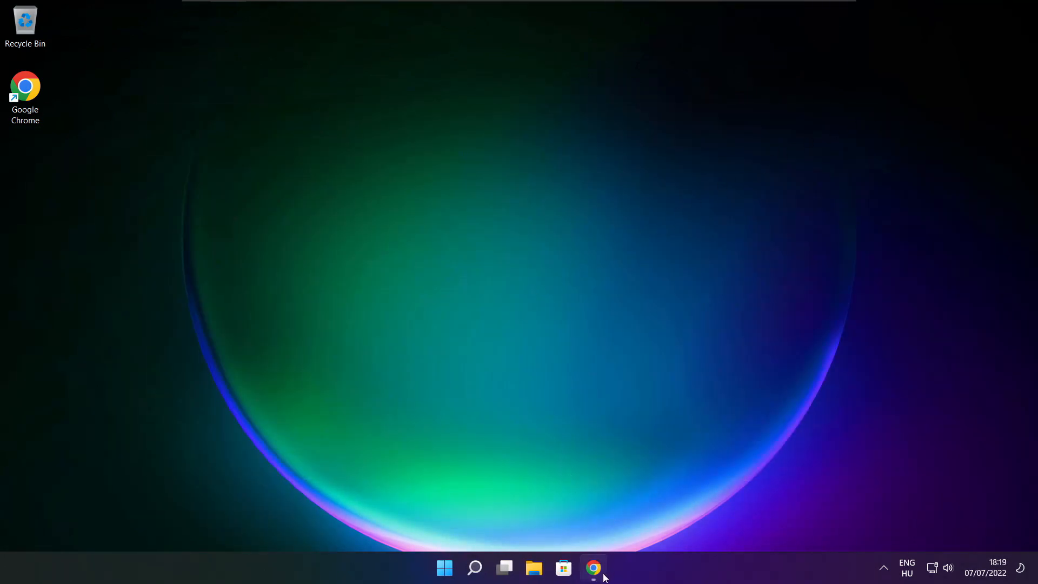
# Switch to Chrome and download the English DirectX End-User Runtime Web Installer from Microsoft's download page with id=35.
pyautogui.click(575, 538)
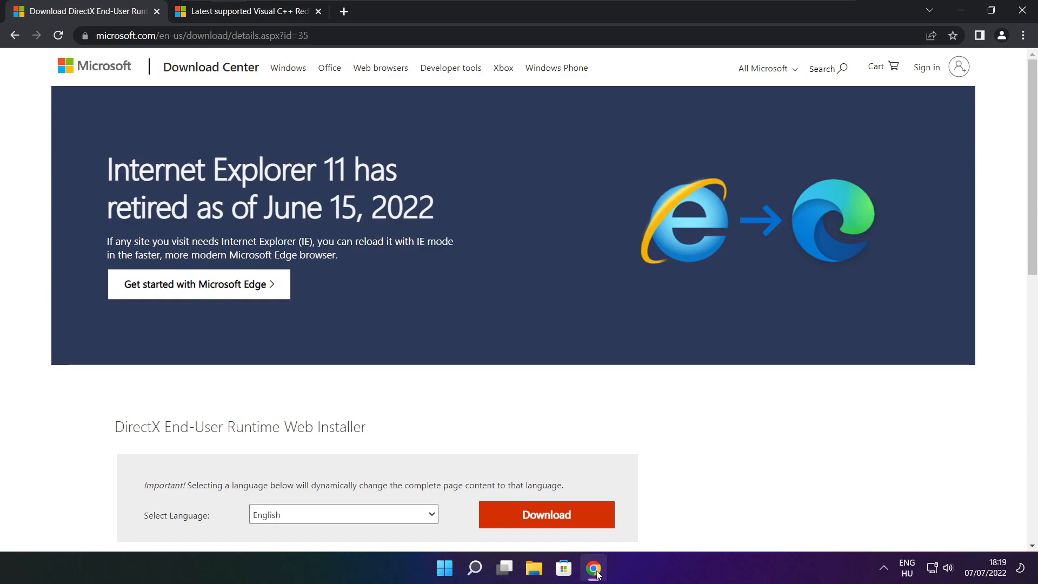
pyautogui.click(319, 35)
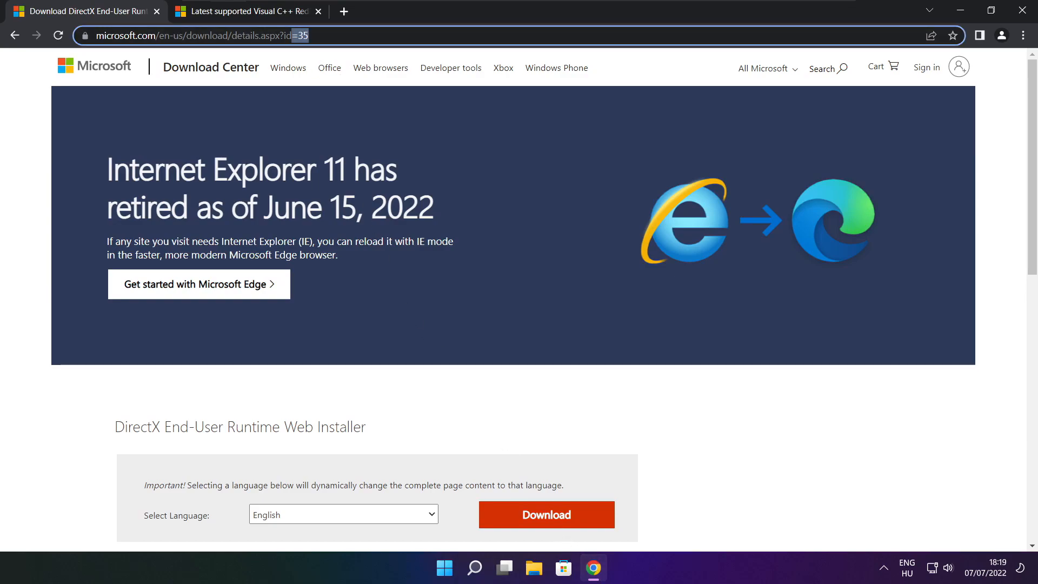
pyautogui.moveTo(319, 35)
pyautogui.mouseDown()
pyautogui.moveTo(223, 36)
pyautogui.moveTo(324, 36)
pyautogui.mouseUp()
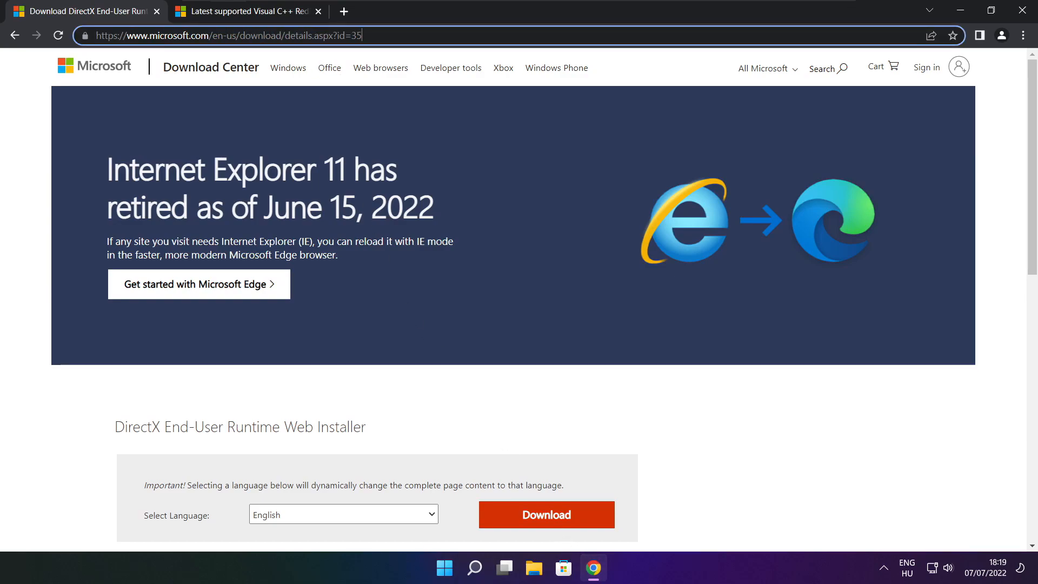
pyautogui.click(370, 393)
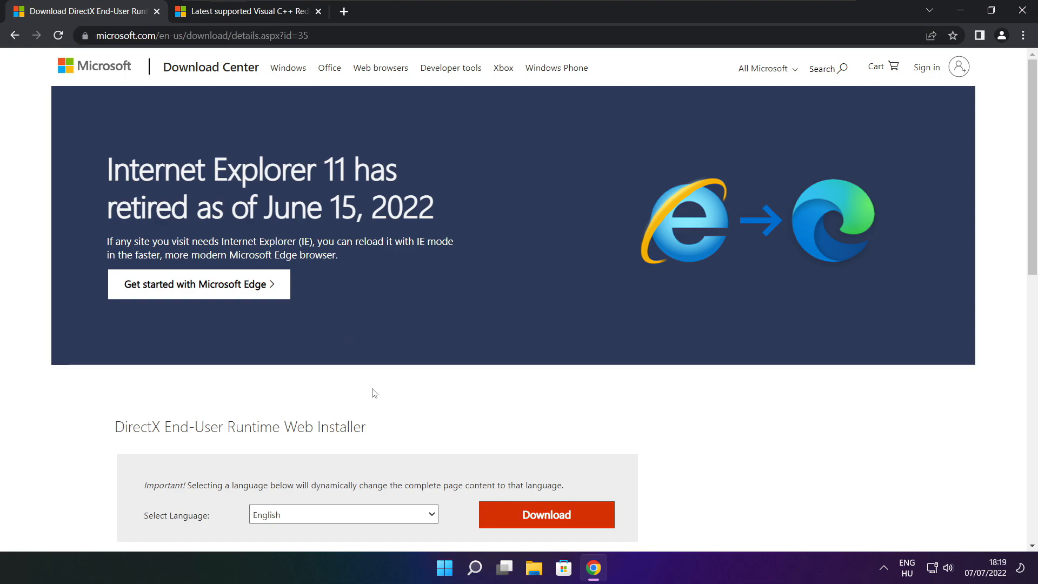
pyautogui.moveTo(1030, 158); pyautogui.dragTo(1013, 241)
pyautogui.moveTo(385, 225); pyautogui.dragTo(86, 225)
pyautogui.click(389, 225)
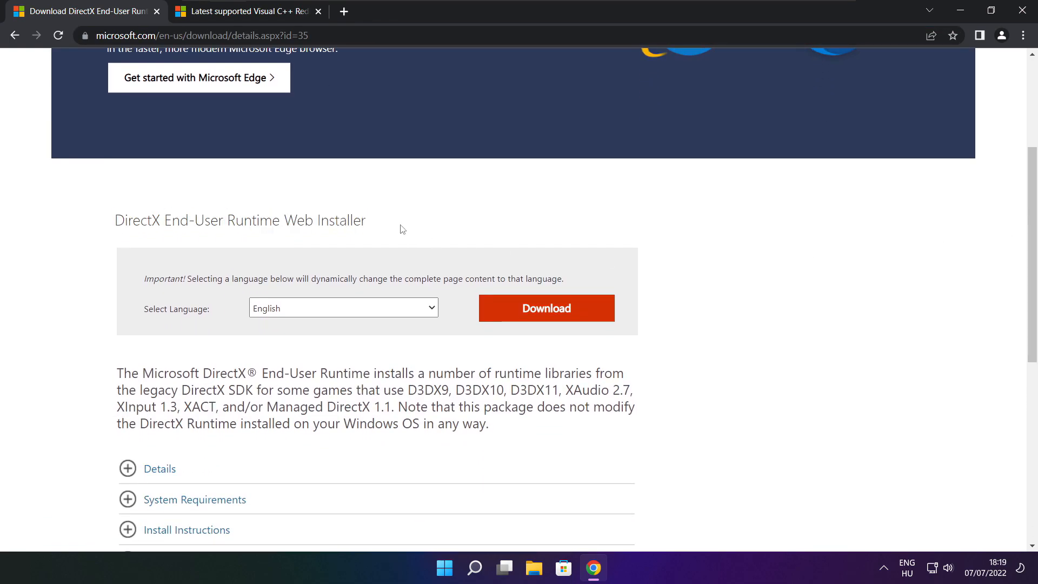
pyautogui.click(550, 311)
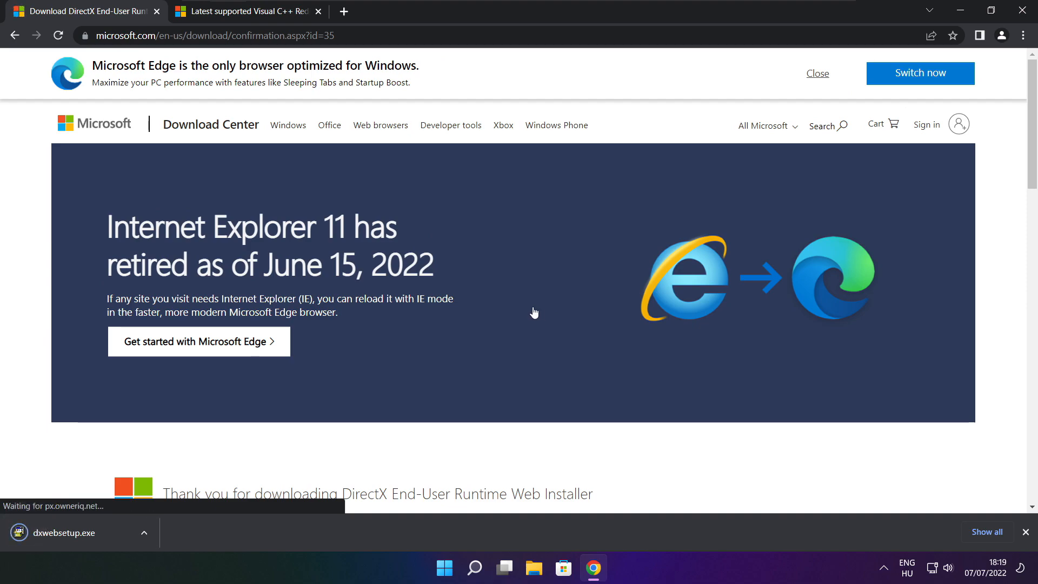
# Run the downloaded dxwebsetup.exe and accept the DirectX license agreement after going through its text.
pyautogui.click(98, 533)
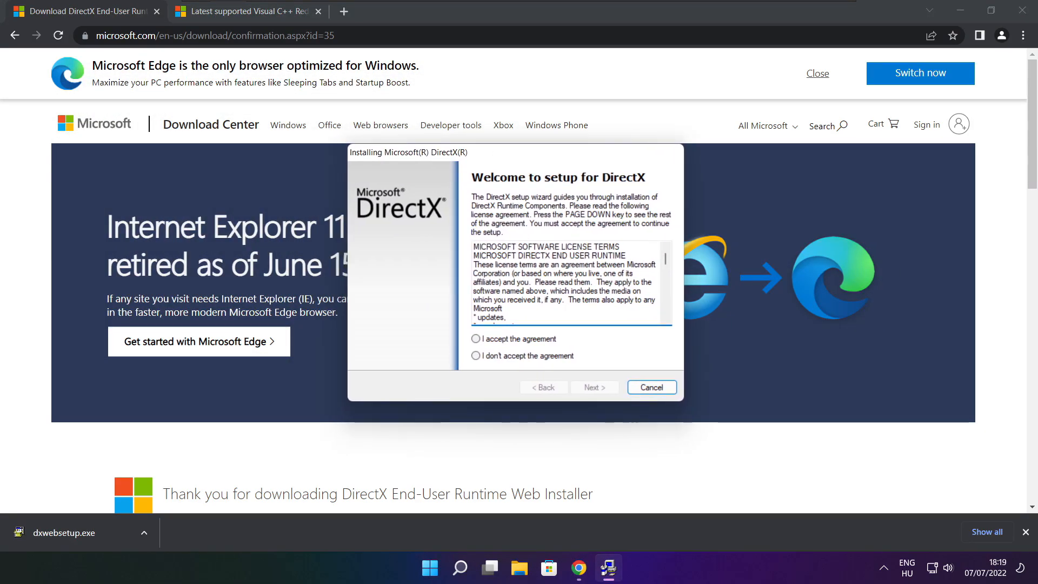
pyautogui.moveTo(666, 258); pyautogui.dragTo(663, 307)
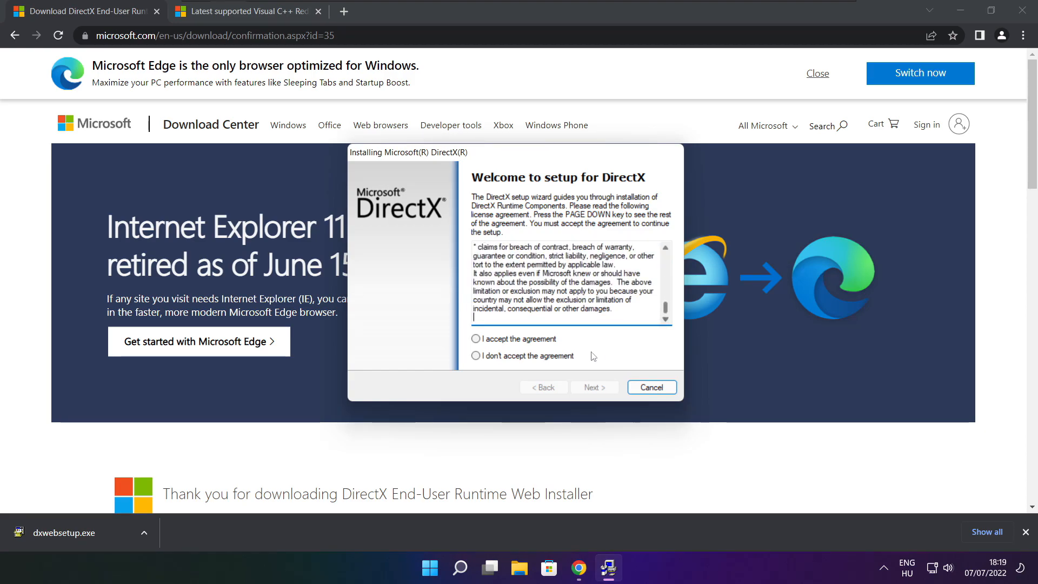
pyautogui.click(483, 340)
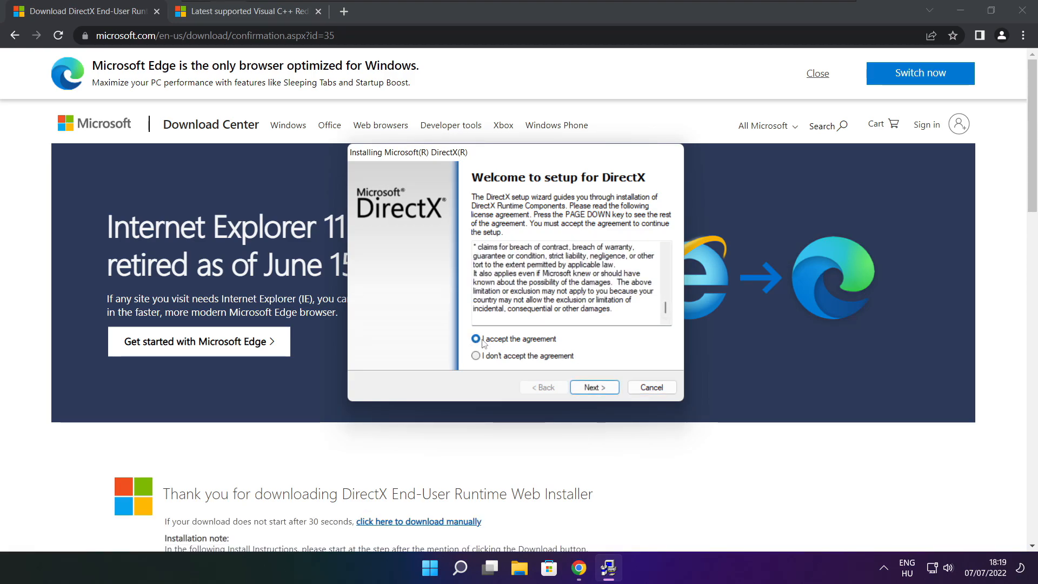
pyautogui.click(586, 384)
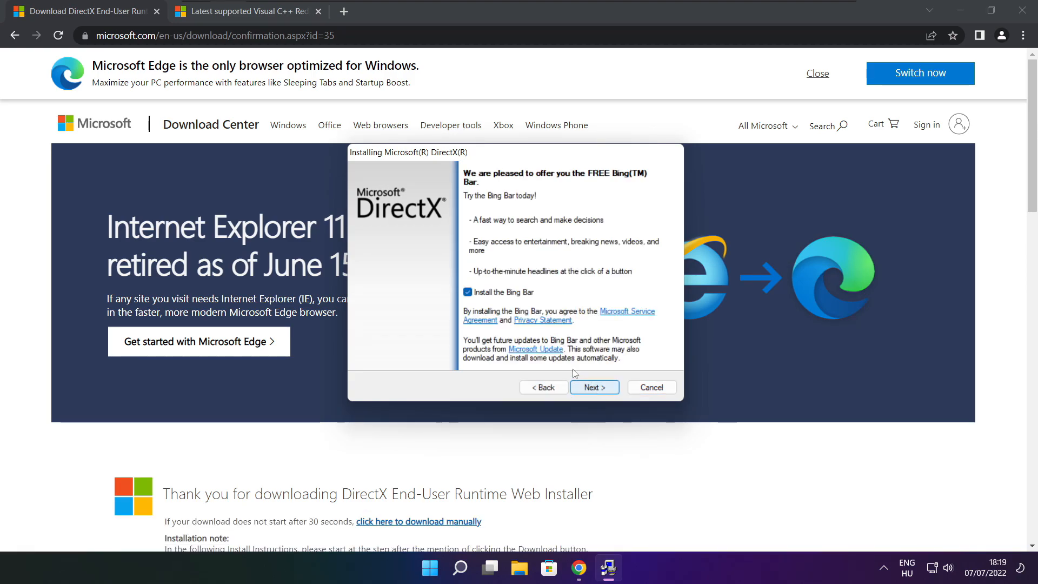
# Decline the Bing Bar offer and install the DirectX runtime components.
pyautogui.click(467, 293)
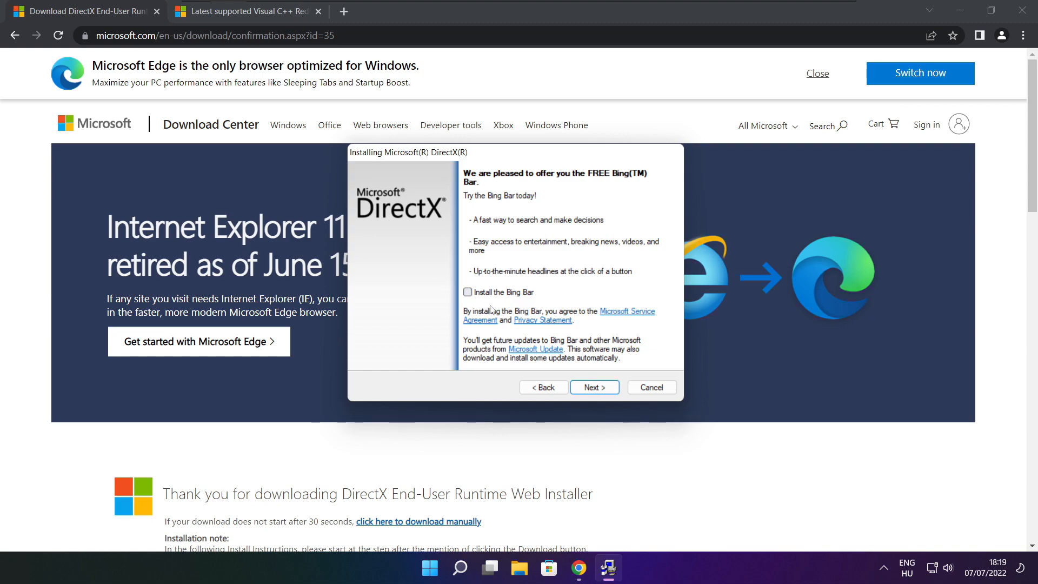
pyautogui.click(606, 393)
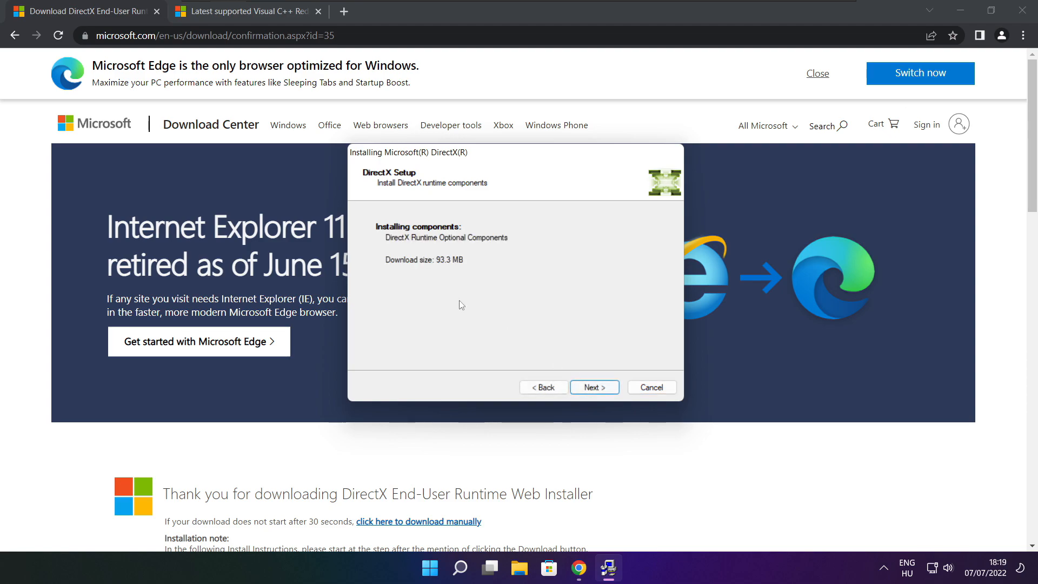
pyautogui.click(595, 390)
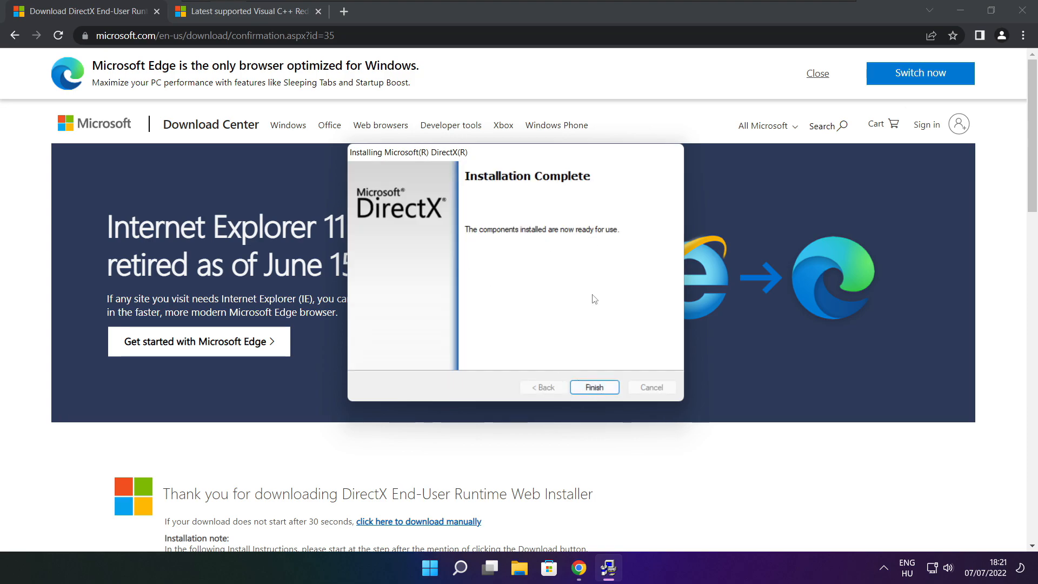
# Finish the DirectX setup and close its download page, moving on to the Visual C++ Redistributable latest supported downloads page.
pyautogui.click(595, 387)
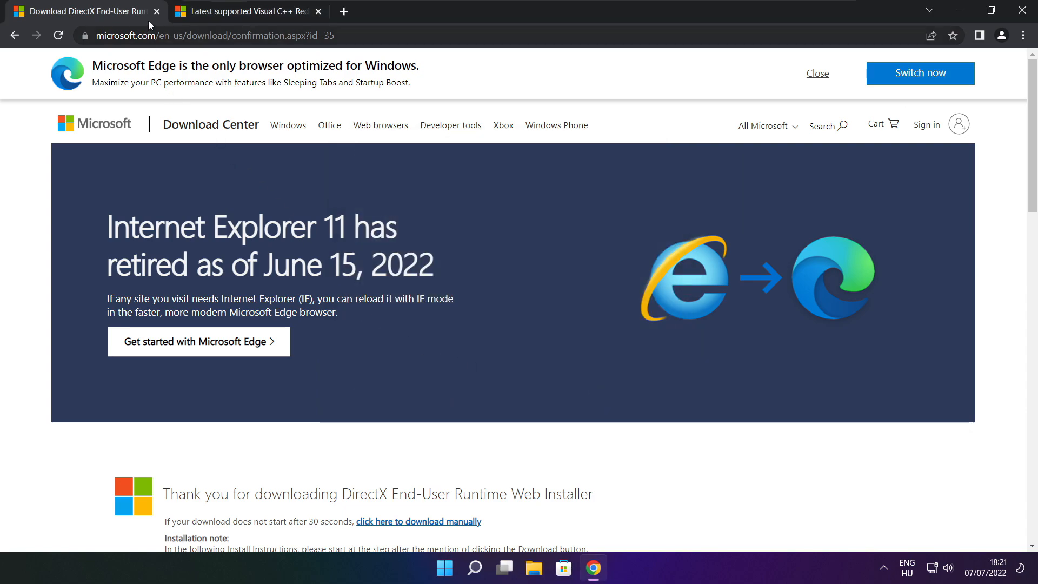
pyautogui.click(157, 14)
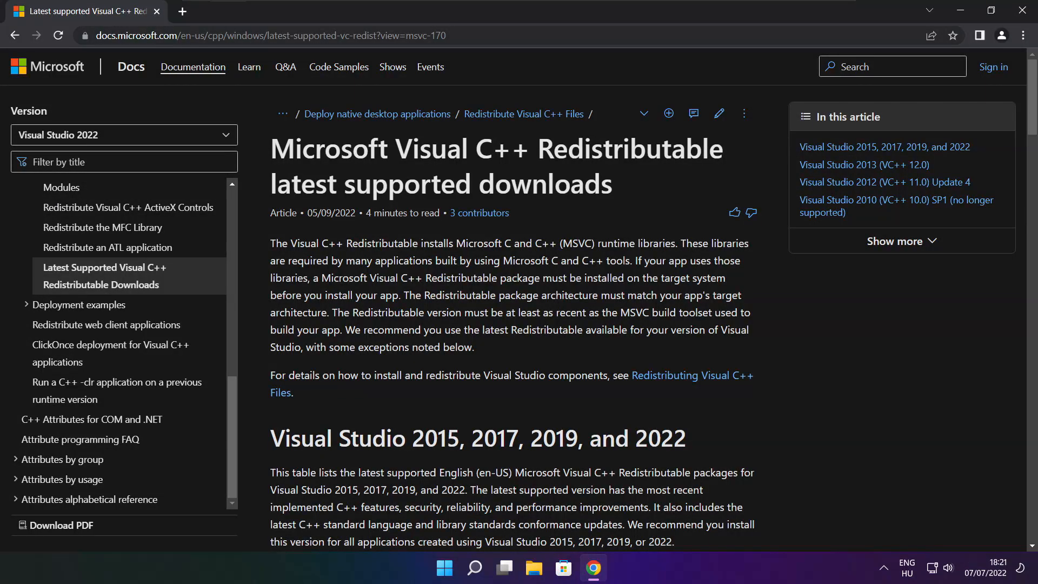
pyautogui.click(281, 35)
pyautogui.moveTo(95, 36); pyautogui.dragTo(450, 35)
pyautogui.click(514, 66)
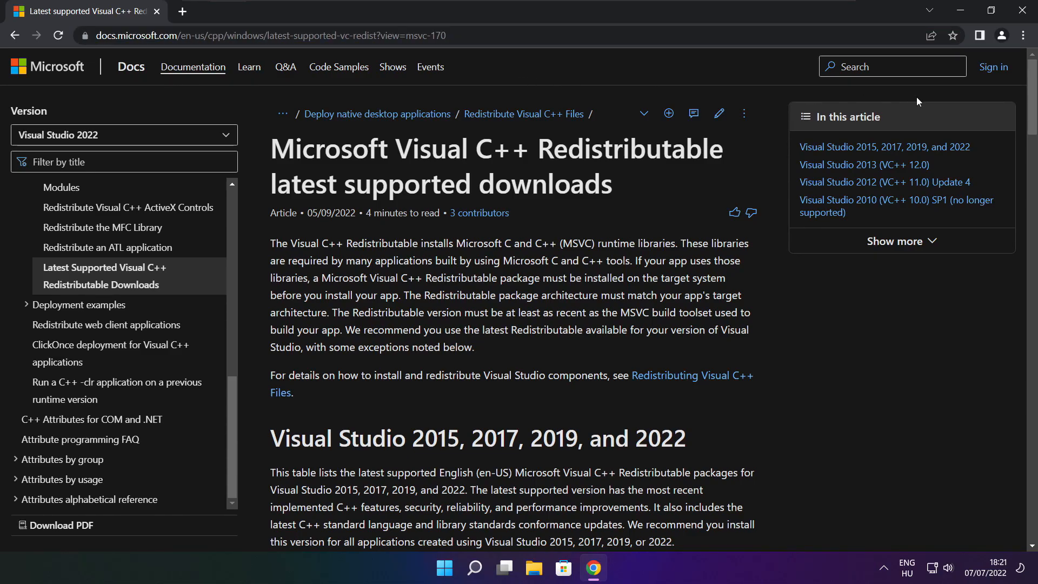
# Download the ARM64, X86 and X64 Visual C++ Redistributable packages from the Visual Studio 2015, 2017, 2019, and 2022 table.
pyautogui.scroll(-1, 1032, 112)
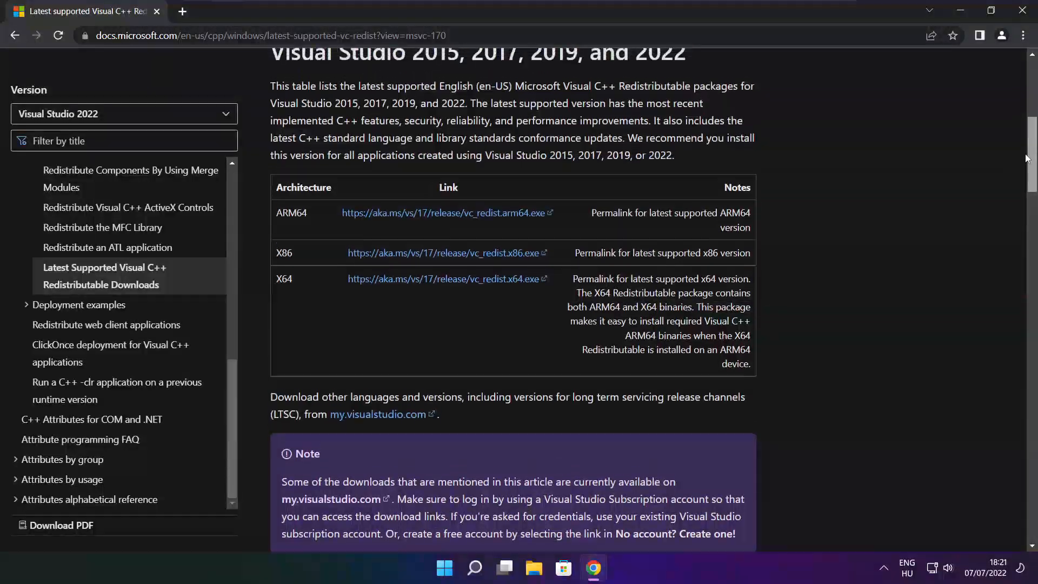
pyautogui.scroll(1, 443, 238)
pyautogui.moveTo(276, 267); pyautogui.dragTo(697, 370)
pyautogui.click(697, 373)
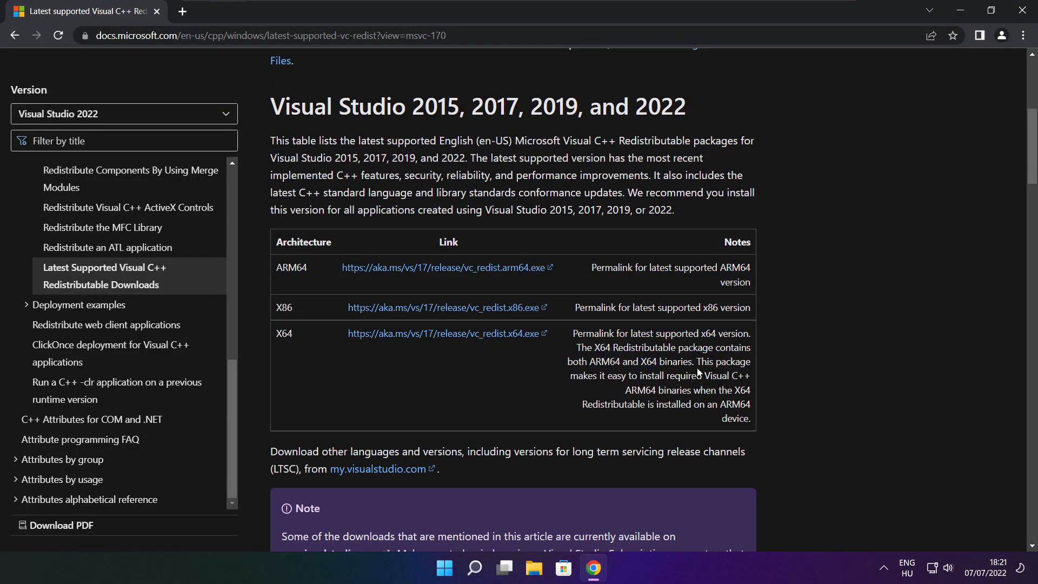
pyautogui.click(430, 269)
pyautogui.click(428, 309)
pyautogui.click(426, 332)
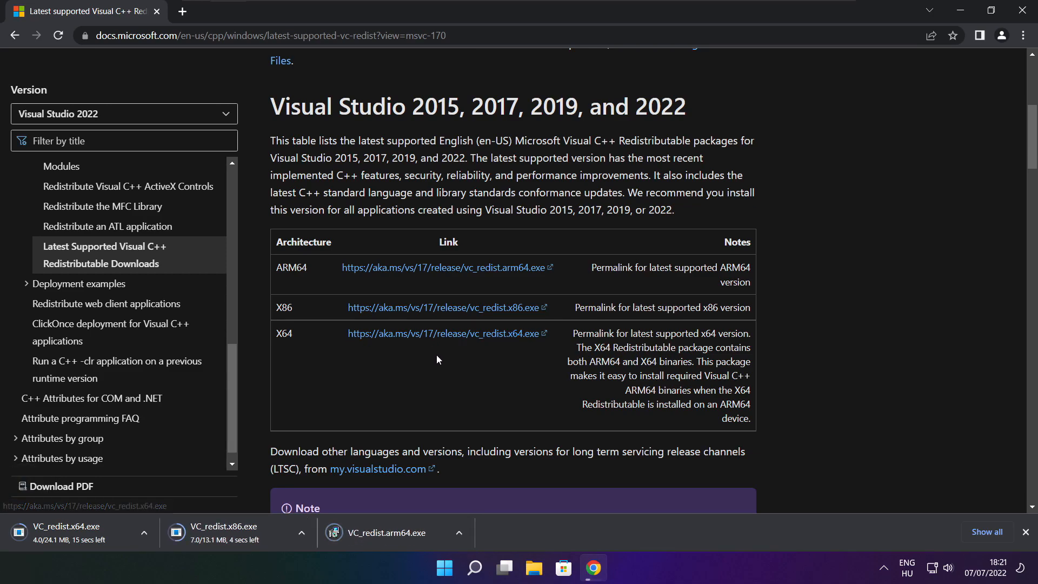
# Try to install the downloaded VC_redist.arm64.exe by agreeing to the license terms, and close its setup window.
pyautogui.click(396, 534)
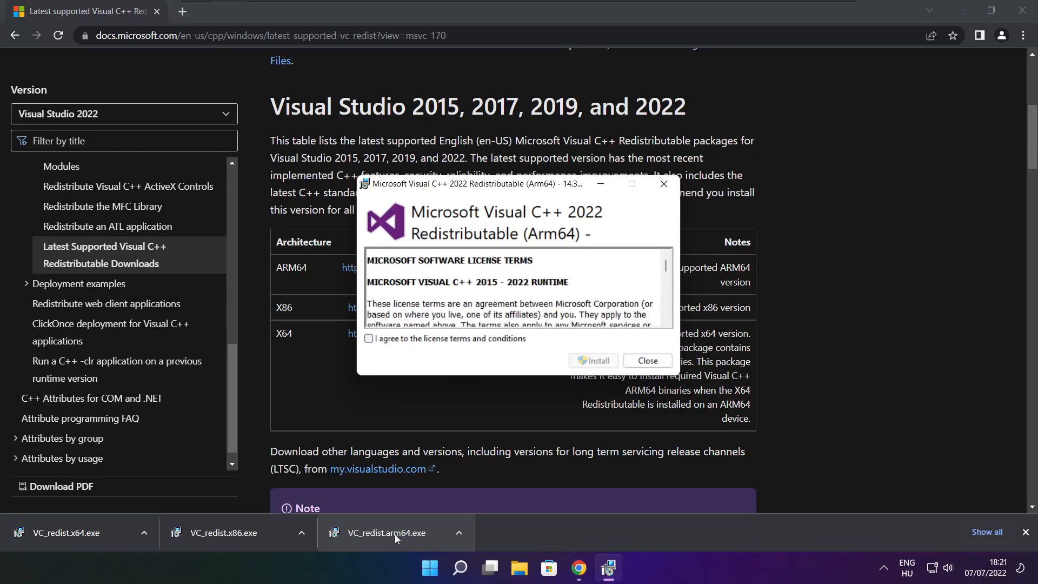
pyautogui.moveTo(665, 267); pyautogui.dragTo(666, 321)
pyautogui.click(369, 339)
pyautogui.click(593, 361)
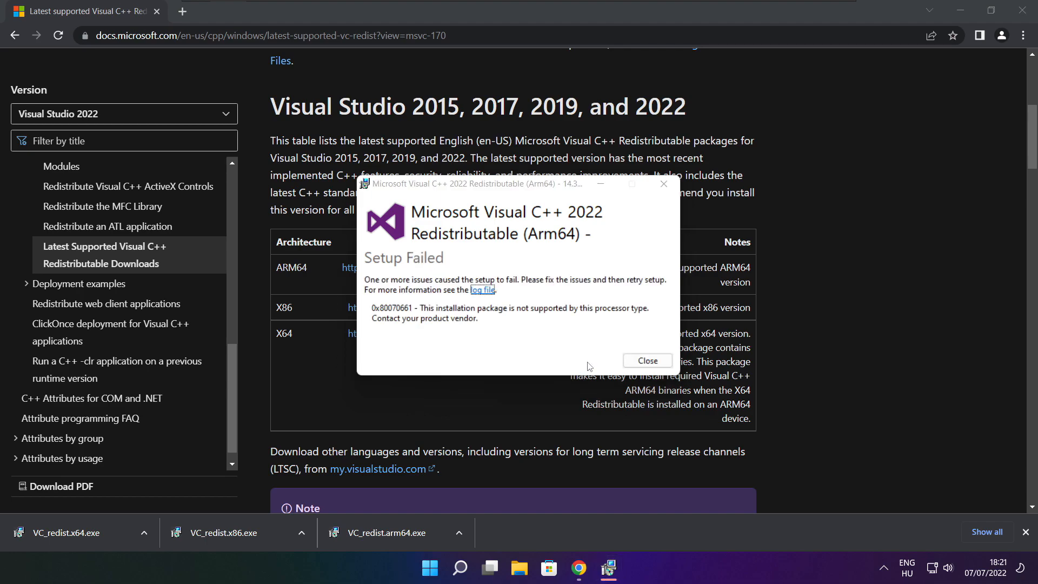
pyautogui.click(646, 361)
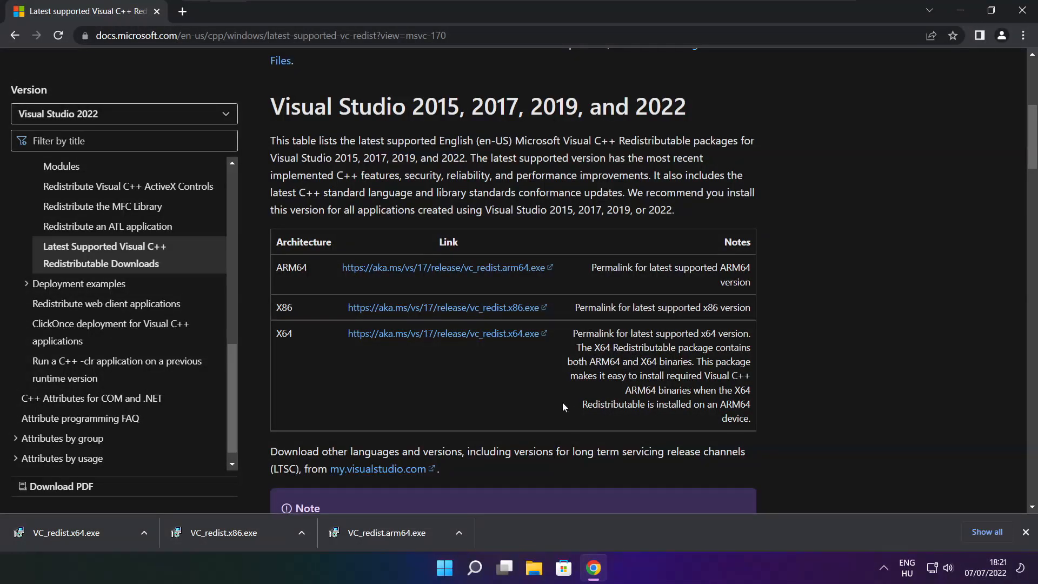
# Run VC_redist.x86.exe, agree to the license terms, install the x86 redistributable and close its setup window.
pyautogui.click(245, 531)
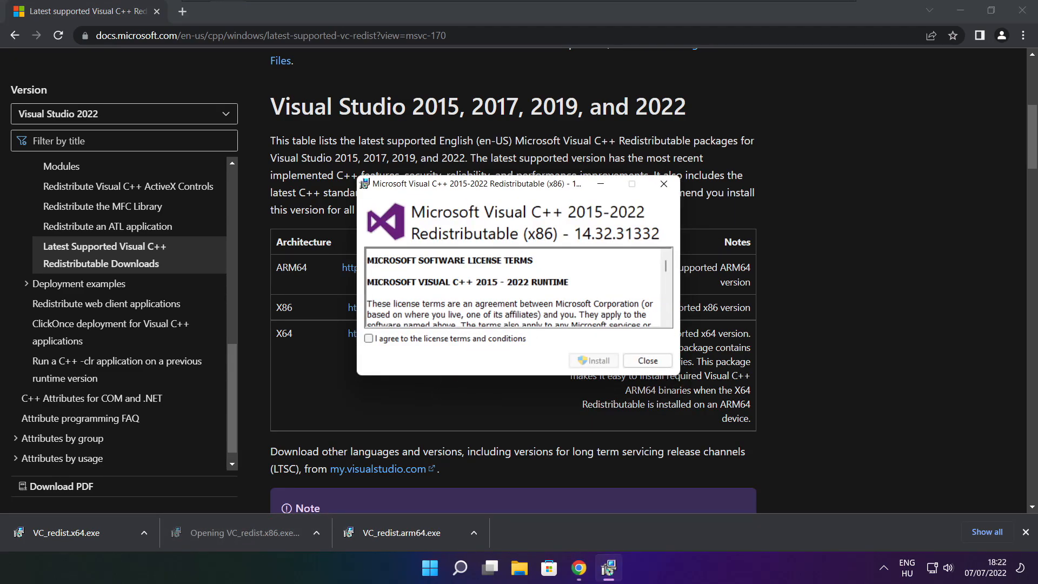
pyautogui.moveTo(667, 266); pyautogui.dragTo(666, 318)
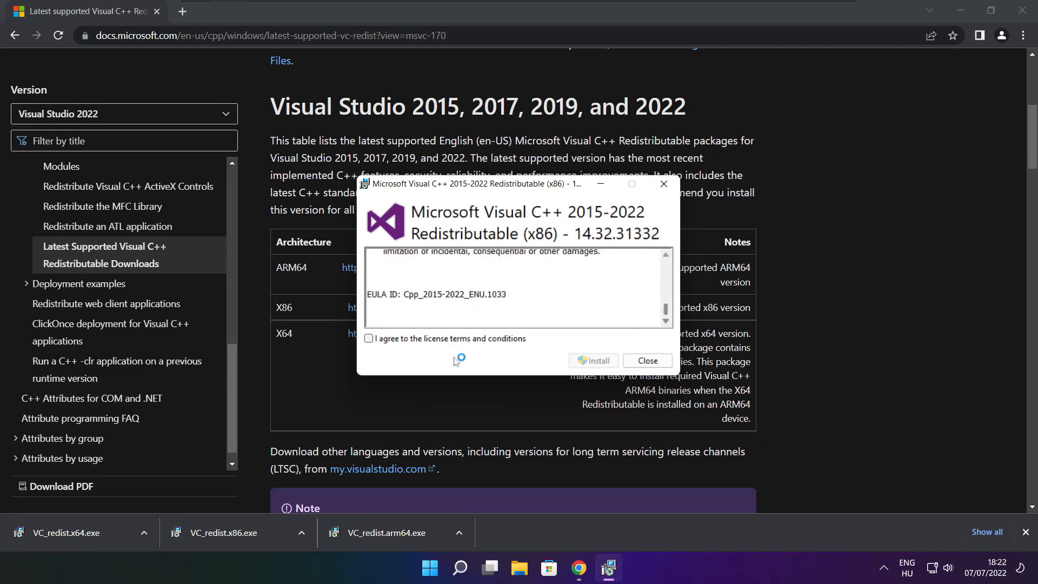
pyautogui.click(370, 339)
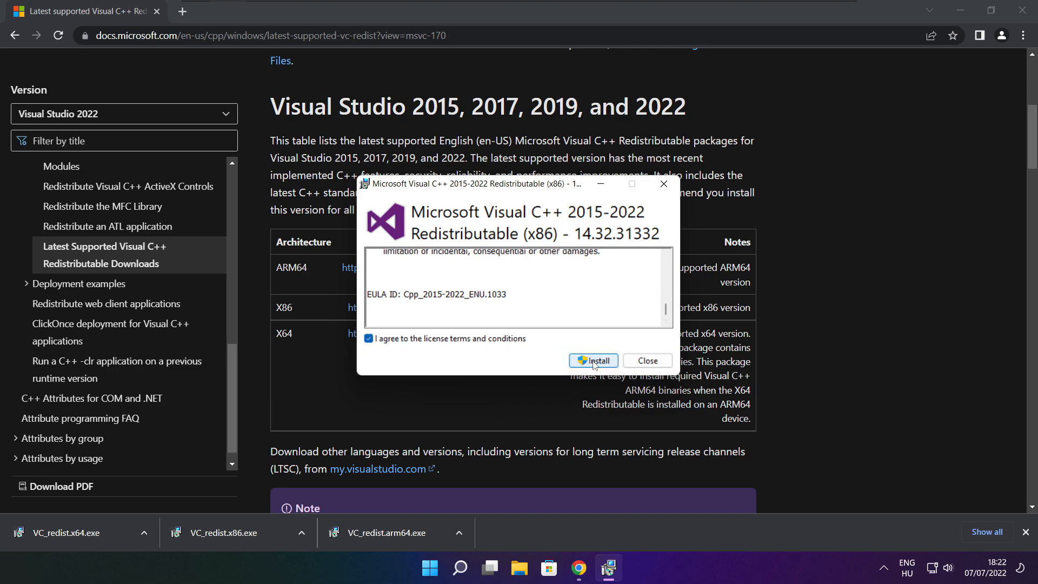
pyautogui.click(594, 360)
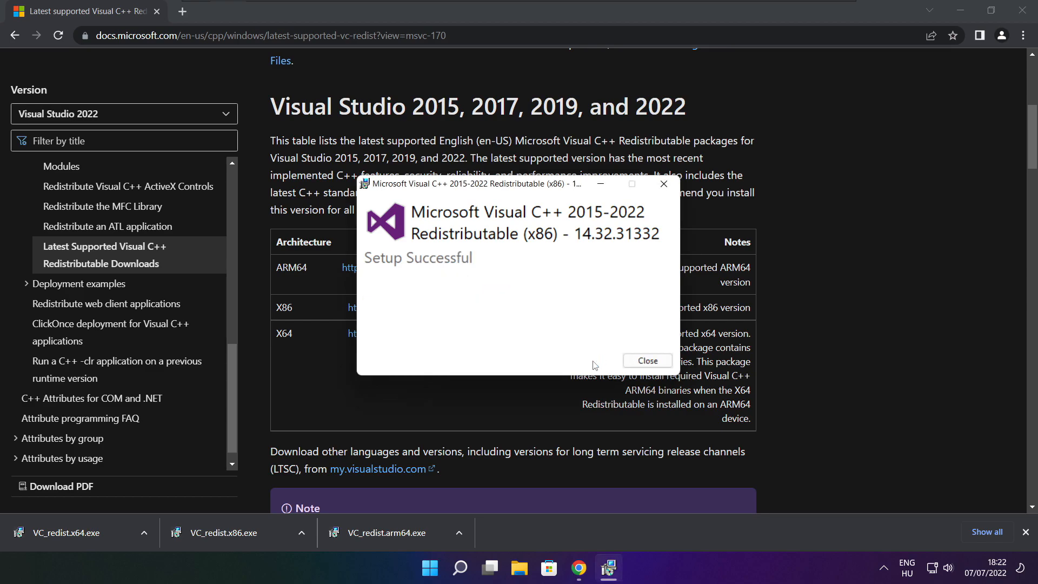
pyautogui.click(648, 361)
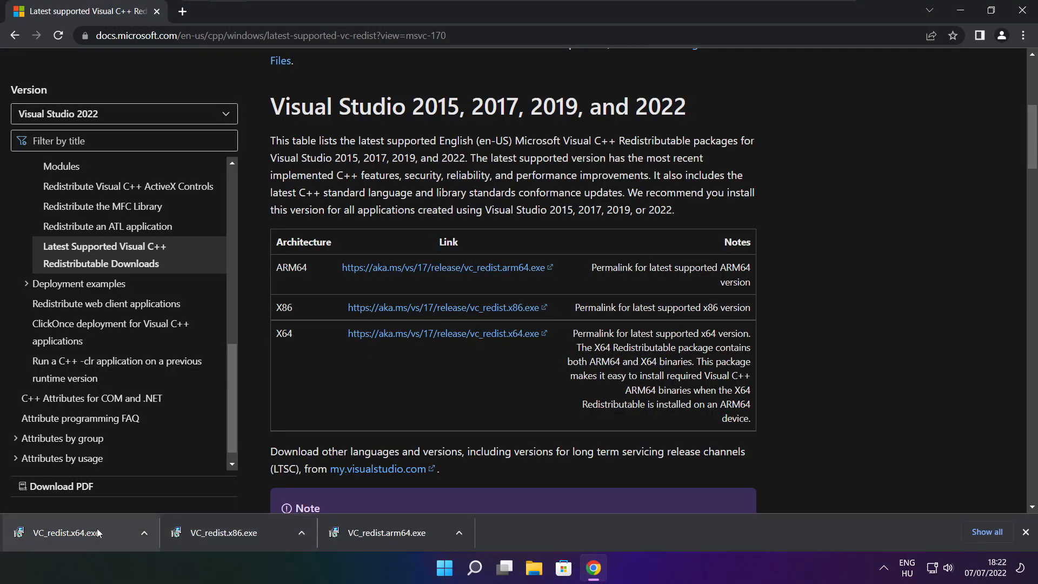
# Run VC_redist.x64.exe, agree to the license terms, install the x64 redistributable and close its setup window.
pyautogui.click(86, 533)
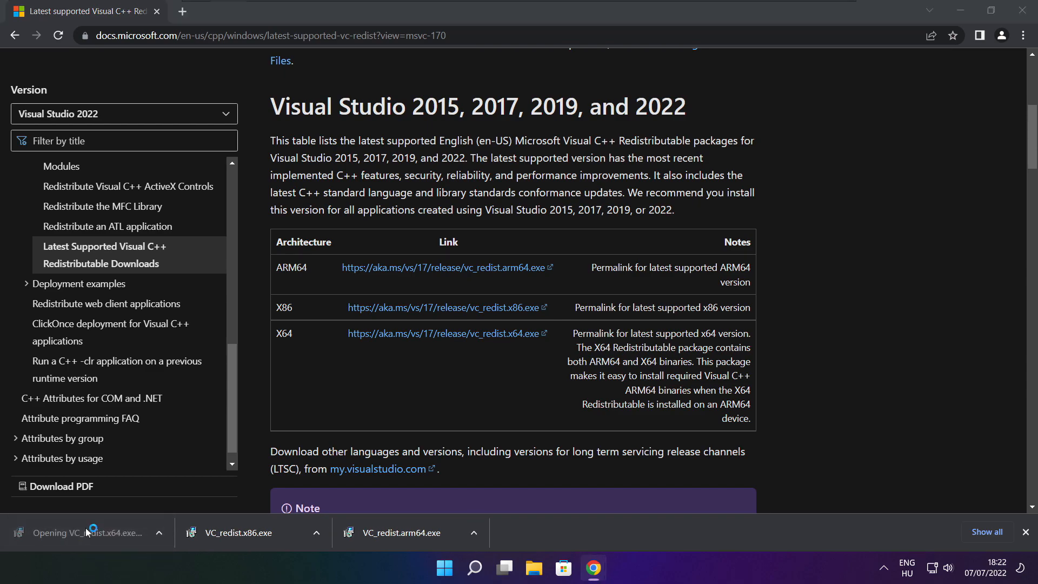
pyautogui.moveTo(666, 265); pyautogui.dragTo(666, 309)
pyautogui.click(371, 339)
pyautogui.click(595, 360)
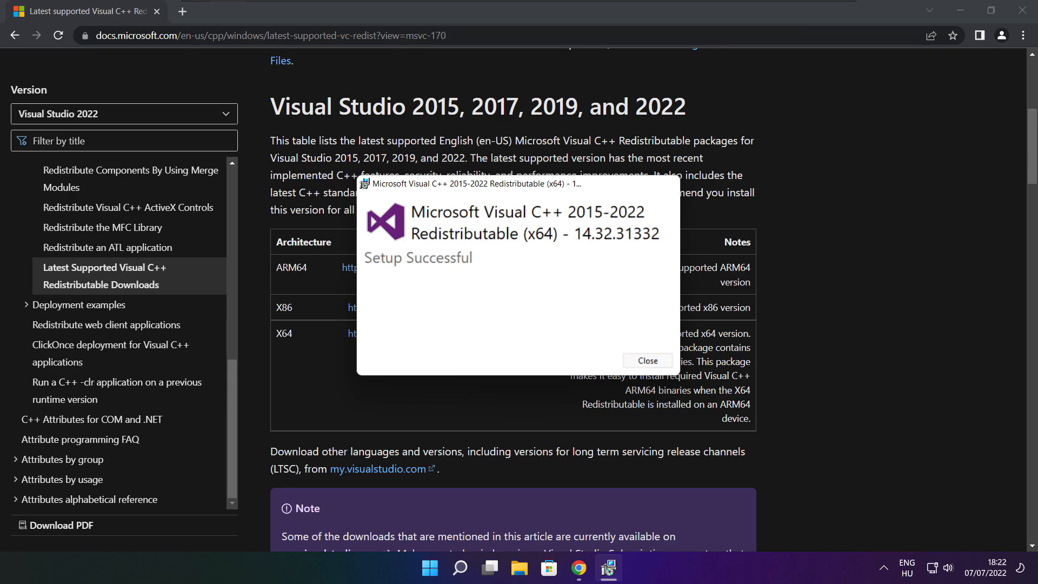
pyautogui.click(647, 361)
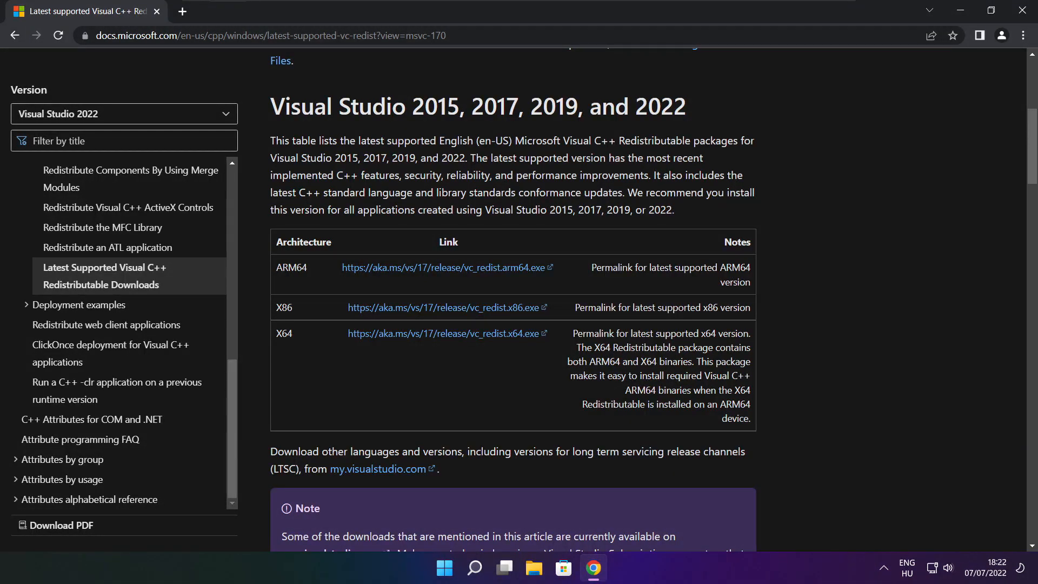
# Close the Chrome browser and restart the computer.
pyautogui.click(1023, 12)
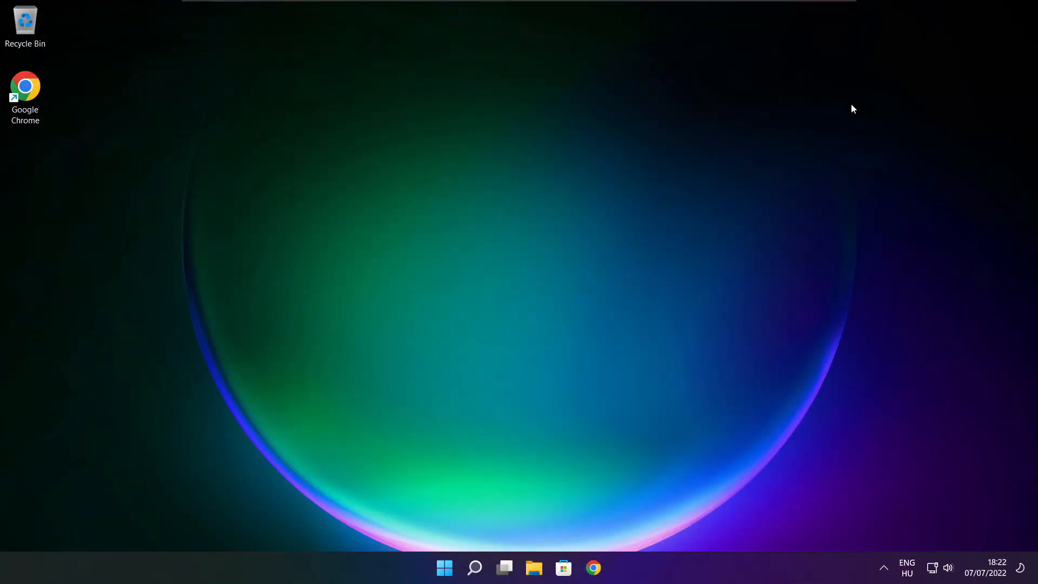
pyautogui.click(445, 569)
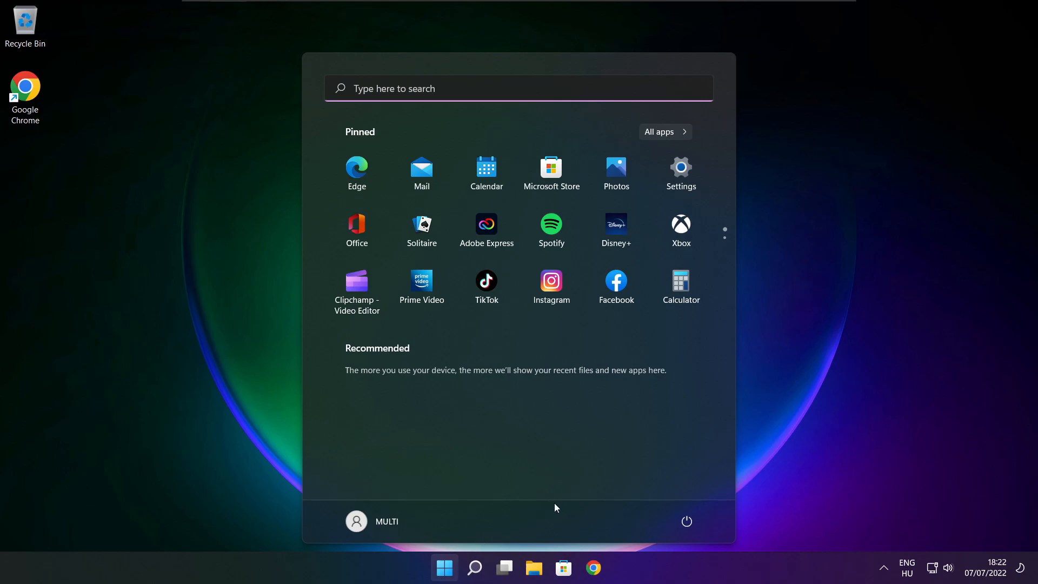
pyautogui.click(686, 528)
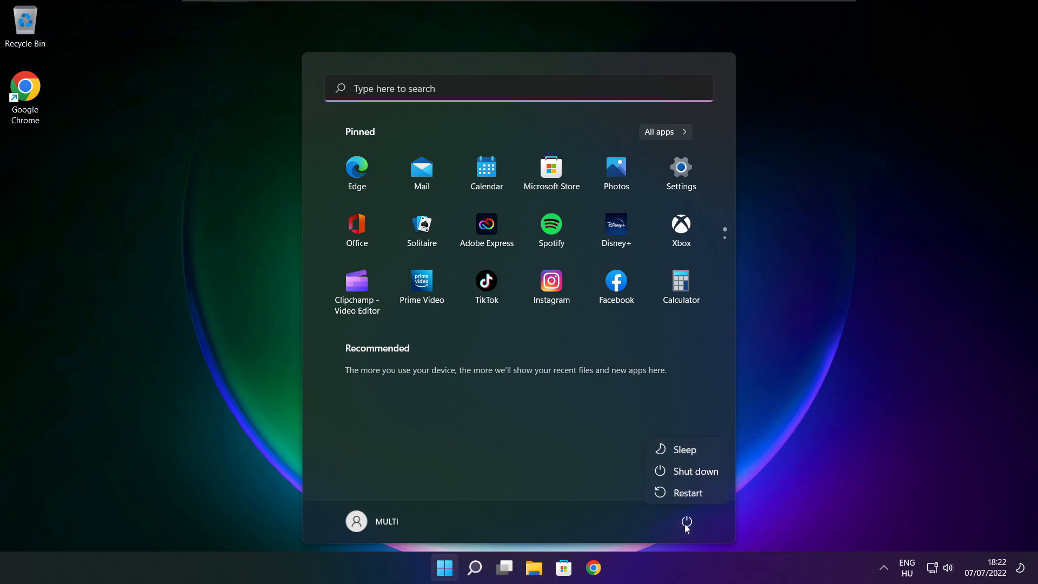
pyautogui.click(693, 492)
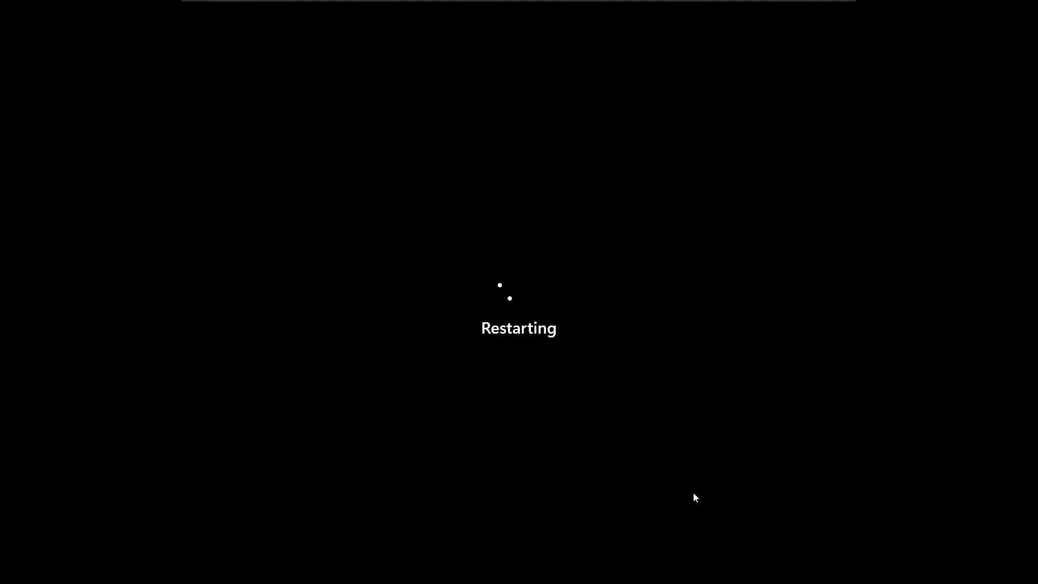